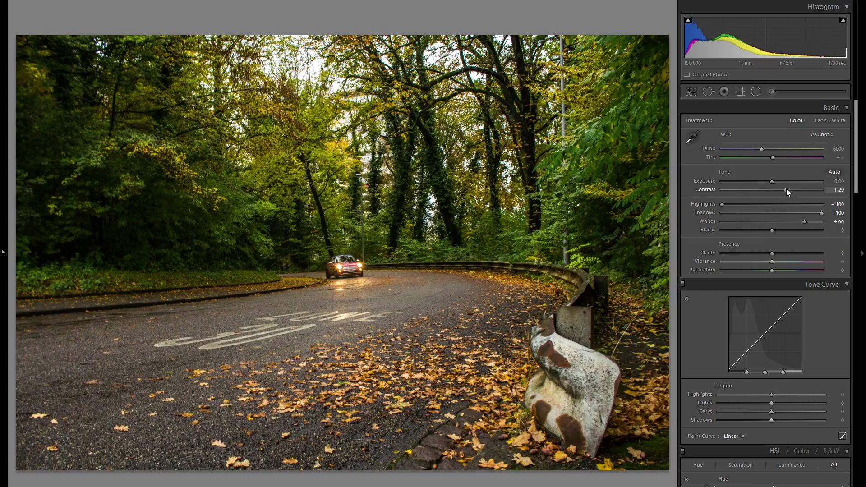
- Raise the photo's Contrast to +35 and its Blacks to +30 in the basic tone adjustments
{"action": "mouse_move", "coordinate": [789, 189]}
{"action": "left_mouse_down"}
{"action": "mouse_move", "coordinate": [814, 185]}
{"action": "mouse_move", "coordinate": [793, 188]}
{"action": "left_mouse_up"}
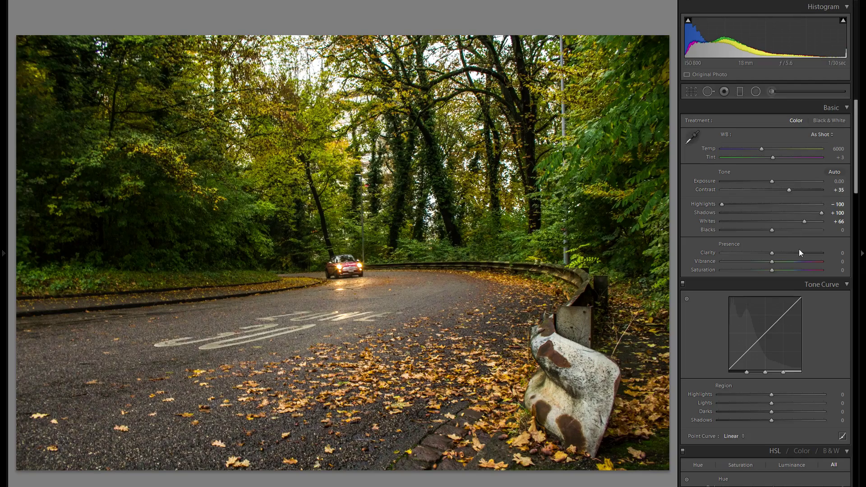
{"action": "left_click_drag", "start_coordinate": [773, 231], "coordinate": [785, 229]}
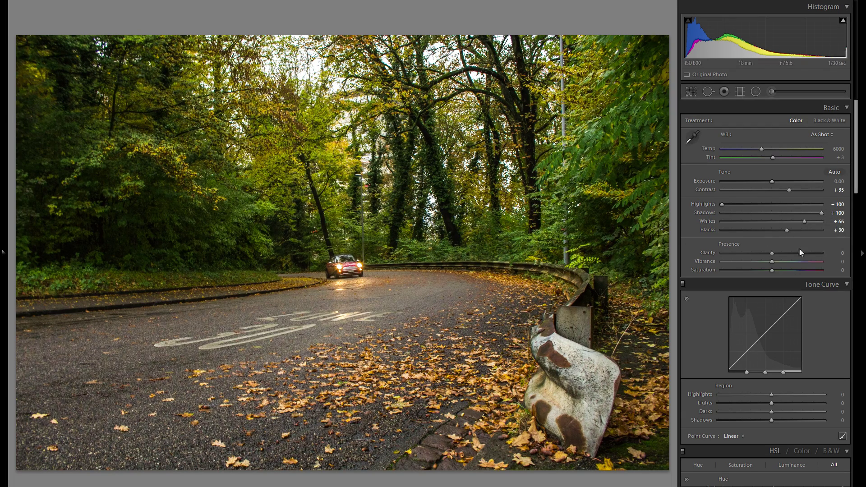
- Set the Presence adjustments to Clarity −15, Vibrance +20 and Saturation +7
{"action": "left_click_drag", "start_coordinate": [773, 253], "coordinate": [819, 256]}
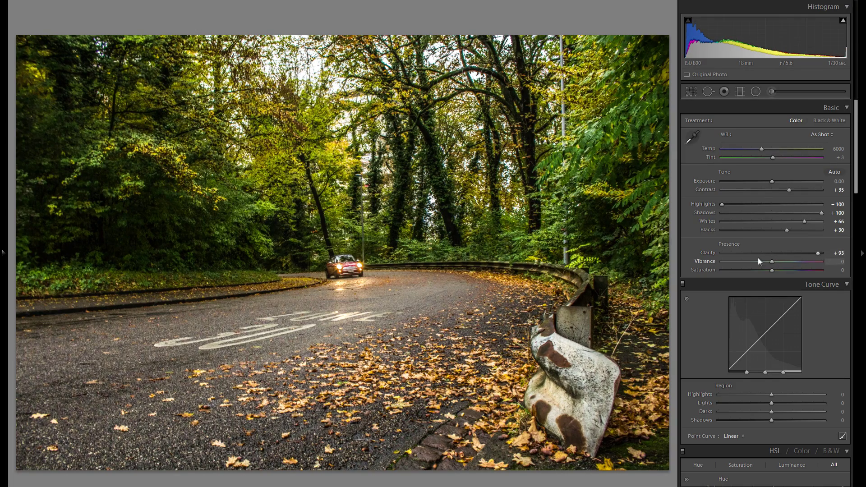
{"action": "double_click", "coordinate": [709, 252]}
{"action": "left_click_drag", "start_coordinate": [765, 253], "coordinate": [764, 253]}
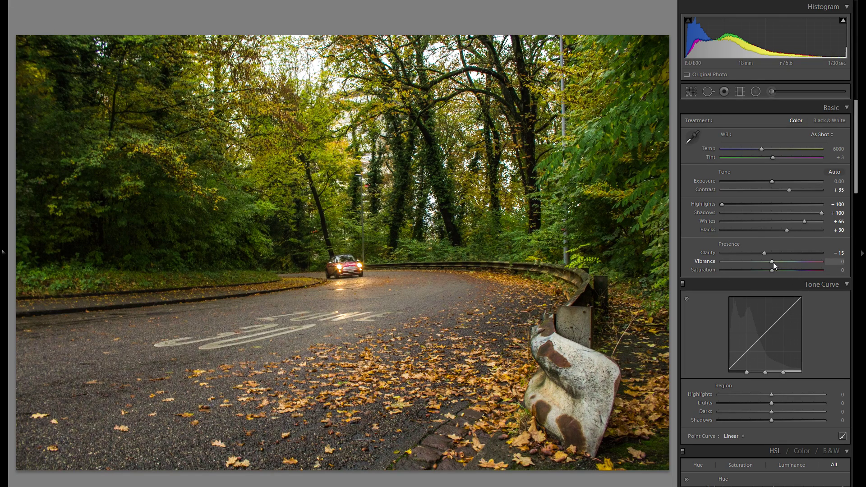
{"action": "mouse_move", "coordinate": [773, 262]}
{"action": "left_mouse_down"}
{"action": "mouse_move", "coordinate": [792, 261]}
{"action": "mouse_move", "coordinate": [784, 262]}
{"action": "left_mouse_up"}
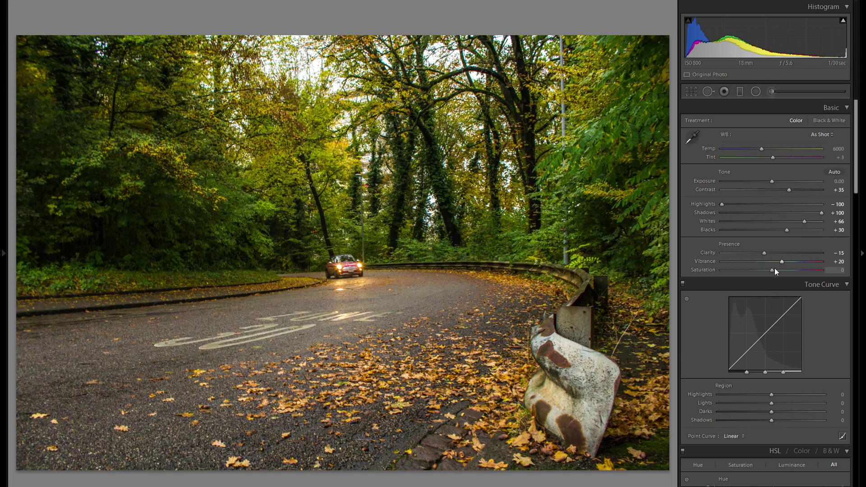
{"action": "left_click_drag", "start_coordinate": [773, 269], "coordinate": [778, 270]}
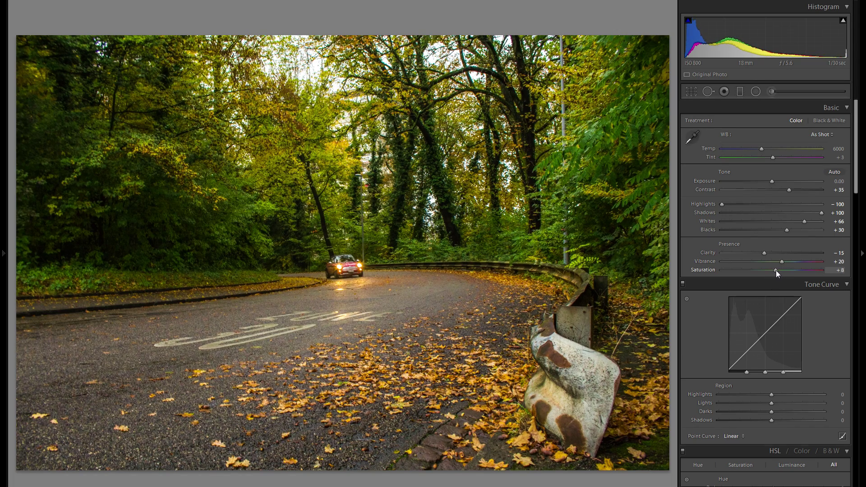
{"action": "left_click_drag", "start_coordinate": [776, 270], "coordinate": [776, 270]}
- Adjust the white balance to a Temp of 5439 and a Tint of +9
{"action": "left_click_drag", "start_coordinate": [762, 148], "coordinate": [756, 148]}
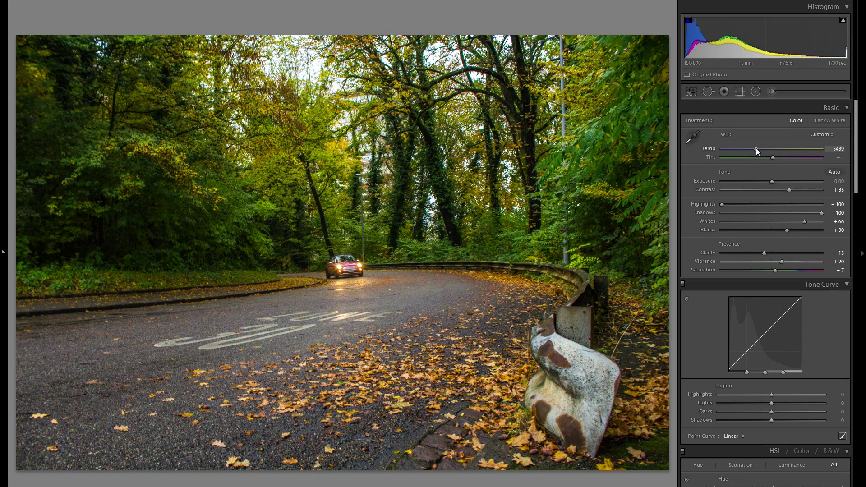
{"action": "left_click_drag", "start_coordinate": [773, 157], "coordinate": [776, 157]}
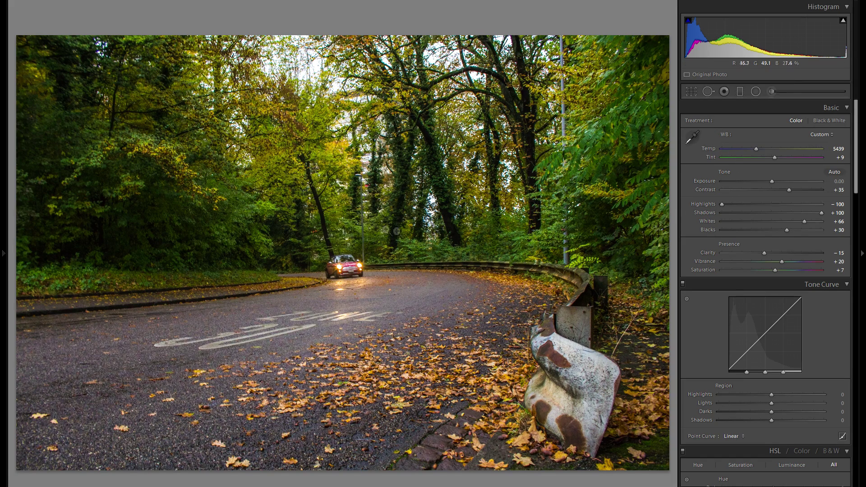
{"action": "key", "text": "ctrl+1"}
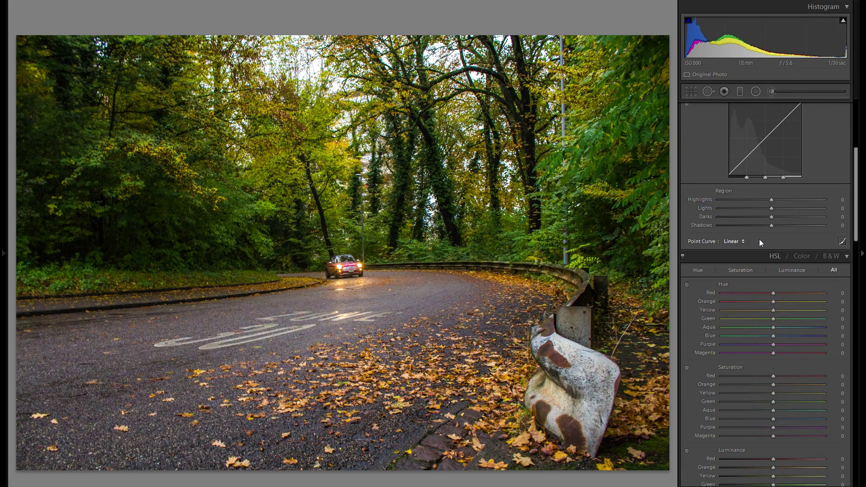
{"action": "key", "text": "ctrl+1"}
- Split-tone the highlights with a warm yellow-orange of Hue 45 and Saturation 39
{"action": "scroll", "coordinate": [776, 139], "scroll_direction": "down", "scroll_amount": 10}
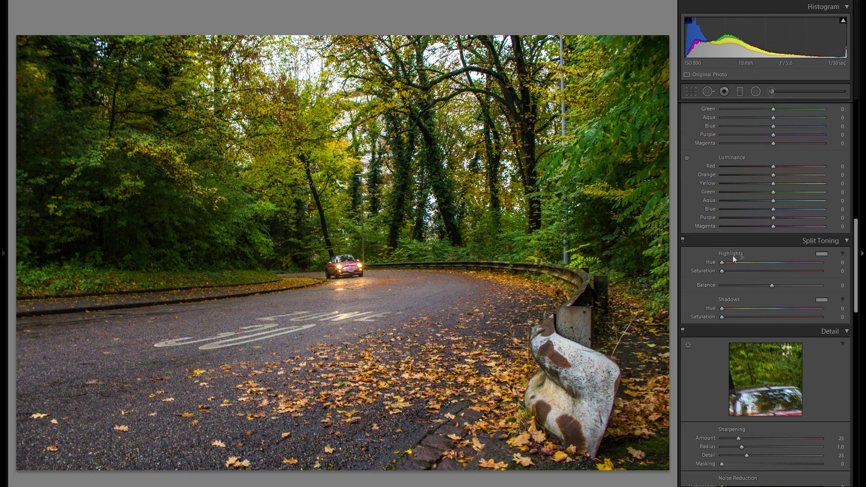
{"action": "left_click", "coordinate": [821, 254]}
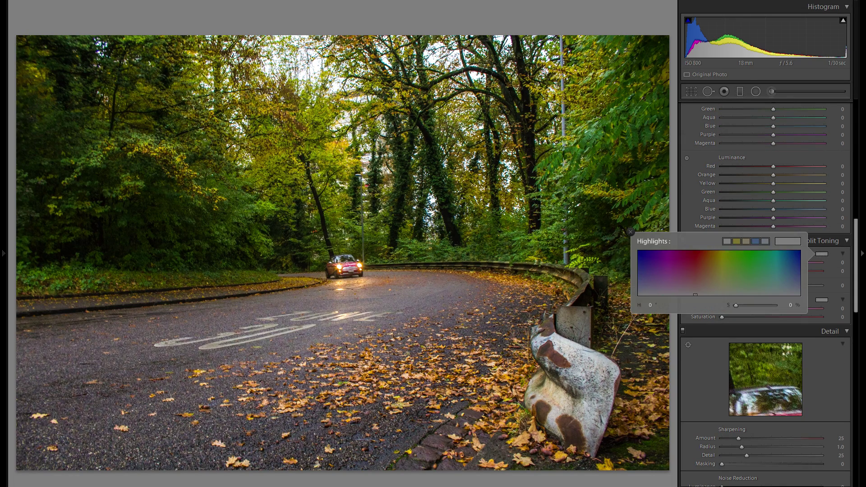
{"action": "left_click_drag", "start_coordinate": [719, 276], "coordinate": [715, 271]}
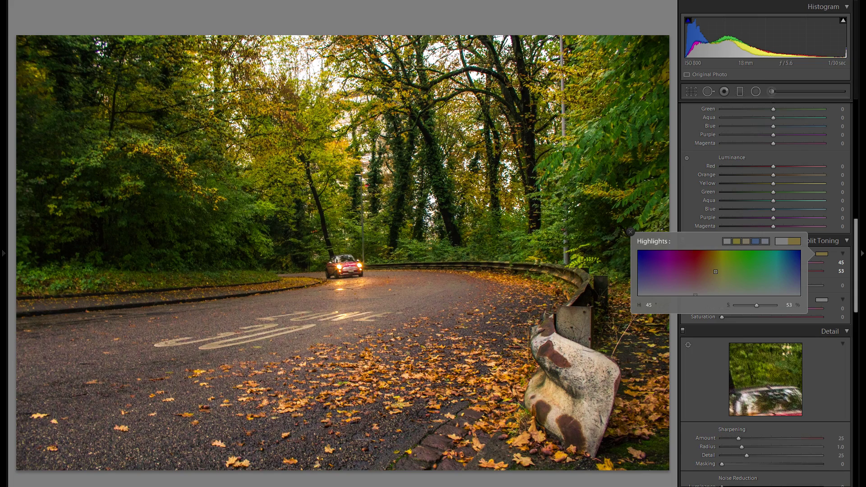
{"action": "left_click_drag", "start_coordinate": [715, 271], "coordinate": [713, 274]}
{"action": "left_click_drag", "start_coordinate": [713, 274], "coordinate": [716, 278]}
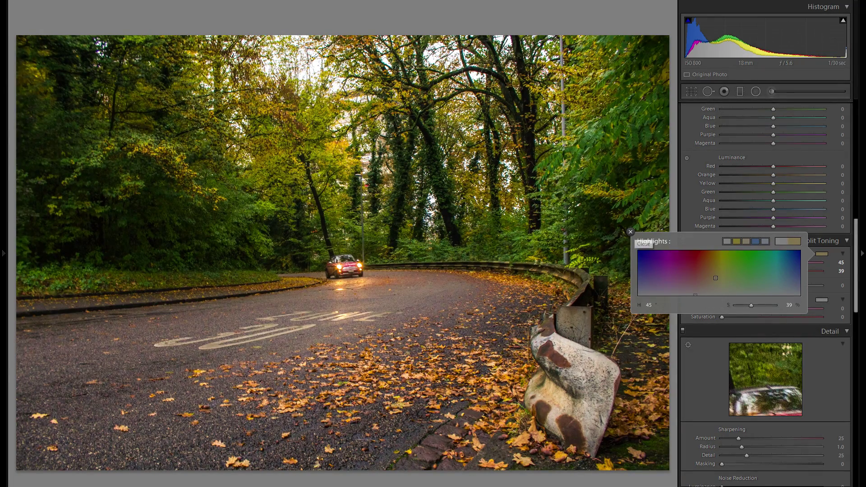
{"action": "left_click", "coordinate": [631, 232]}
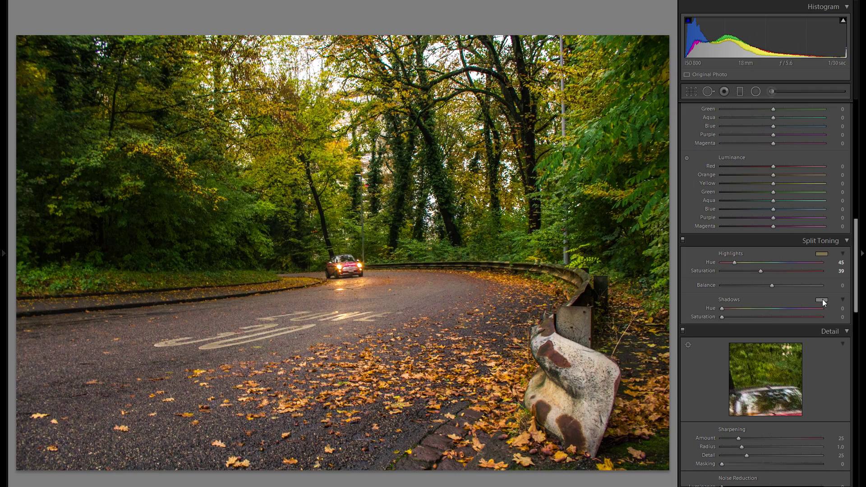
- Split-tone the shadows with a faint blue of Hue 233 and Saturation 7
{"action": "left_click", "coordinate": [822, 301]}
{"action": "left_click", "coordinate": [745, 280]}
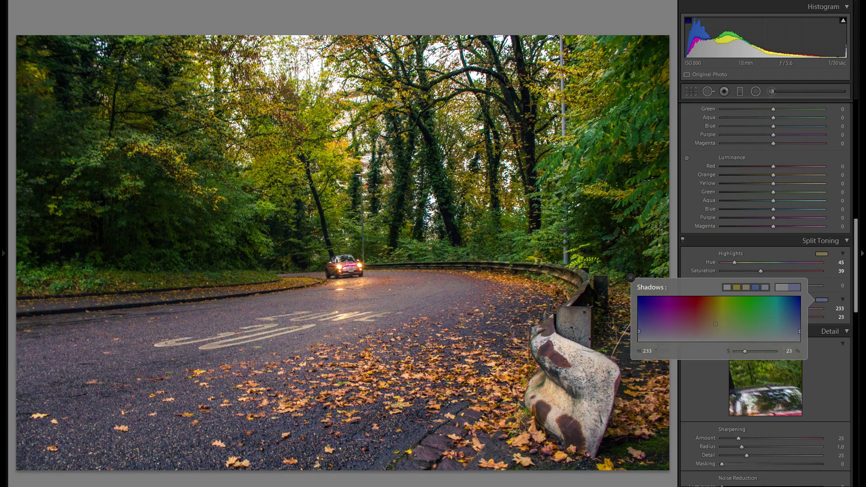
{"action": "left_click_drag", "start_coordinate": [744, 332], "coordinate": [743, 337]}
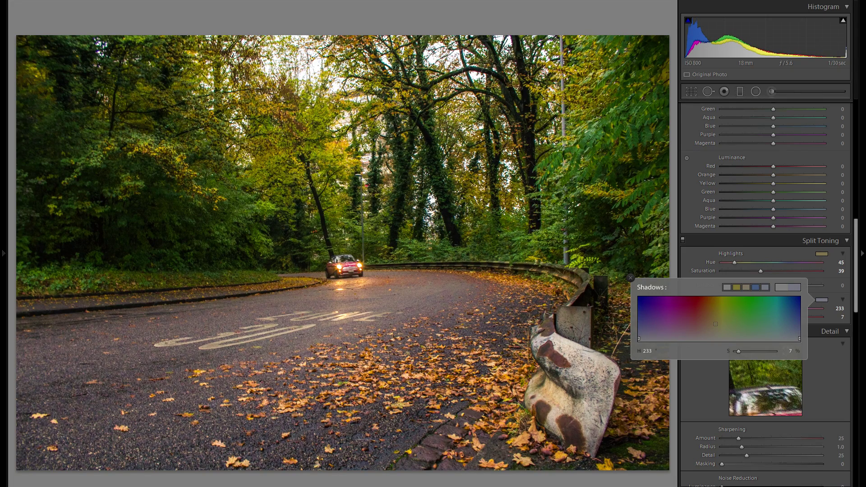
{"action": "left_click", "coordinate": [631, 278]}
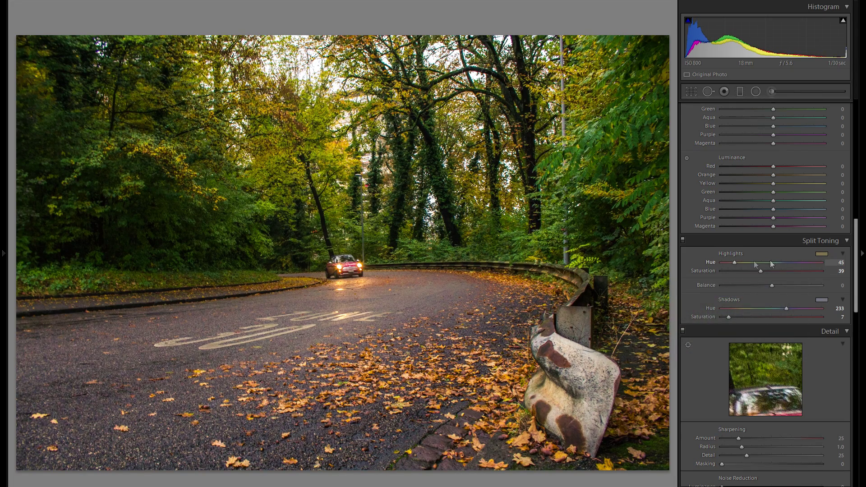
- Compare the photo with and without split toning, including a close-up of the car, and raise the highlights' toning Saturation to 50
{"action": "left_click", "coordinate": [683, 243]}
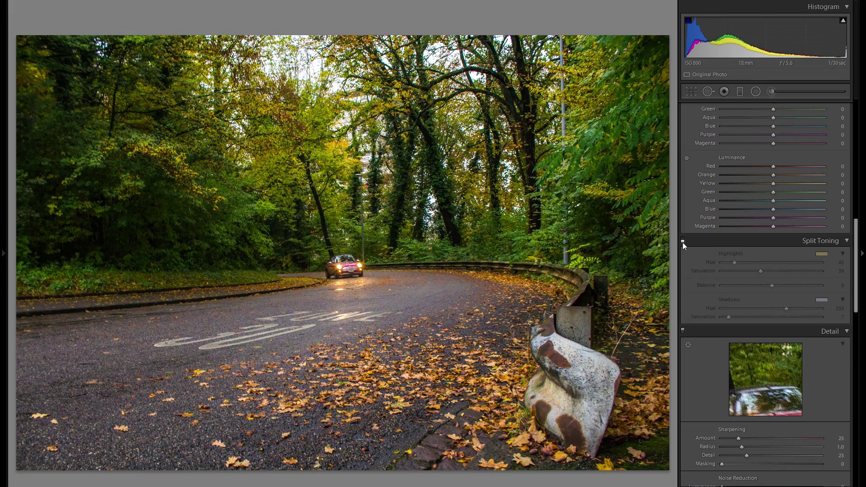
{"action": "left_click", "coordinate": [683, 243]}
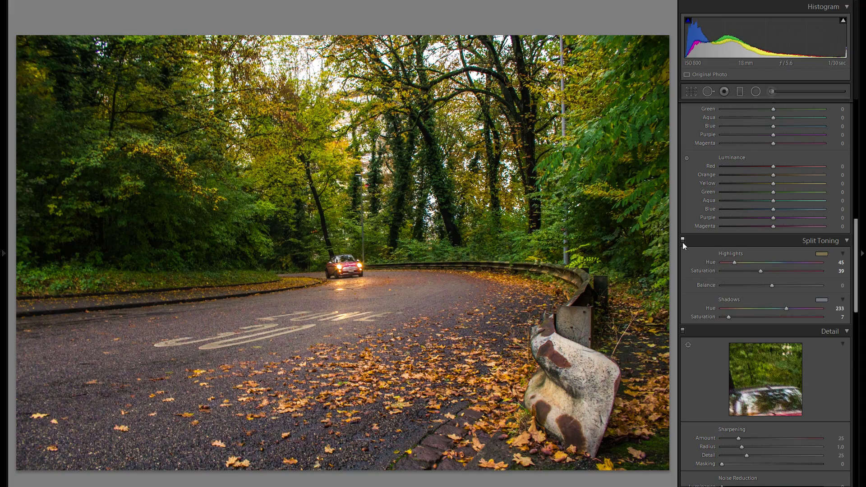
{"action": "left_click", "coordinate": [294, 144]}
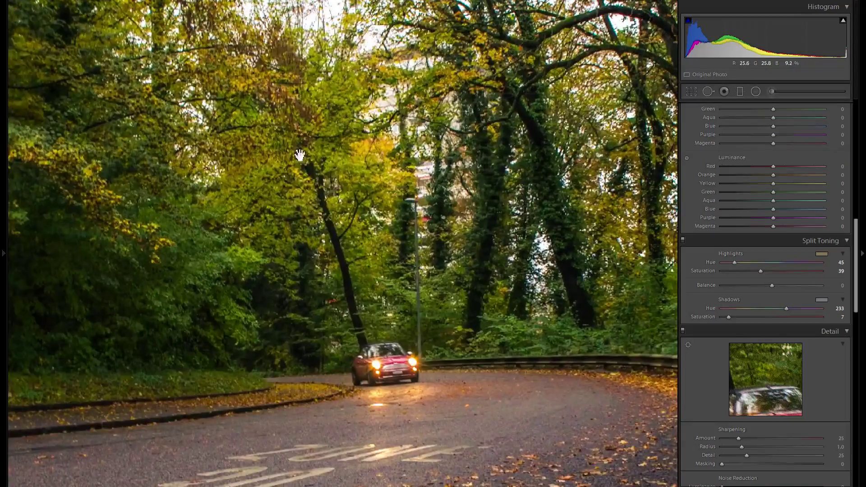
{"action": "left_click", "coordinate": [684, 242]}
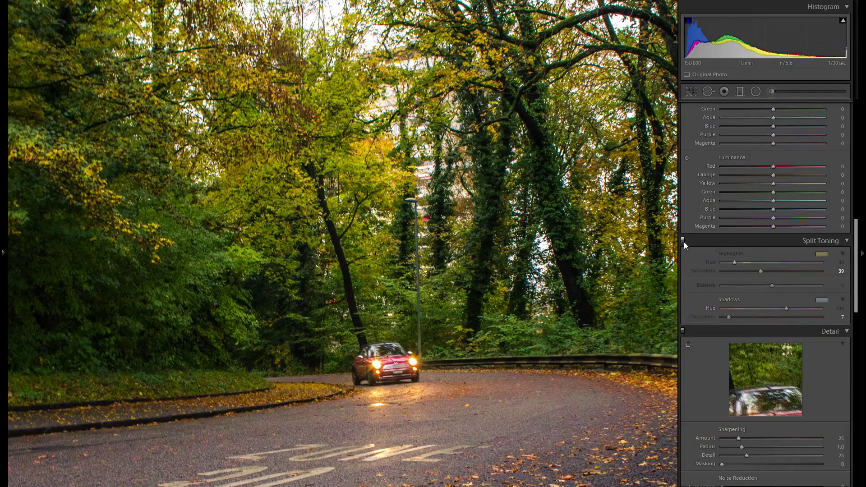
{"action": "left_click", "coordinate": [683, 241]}
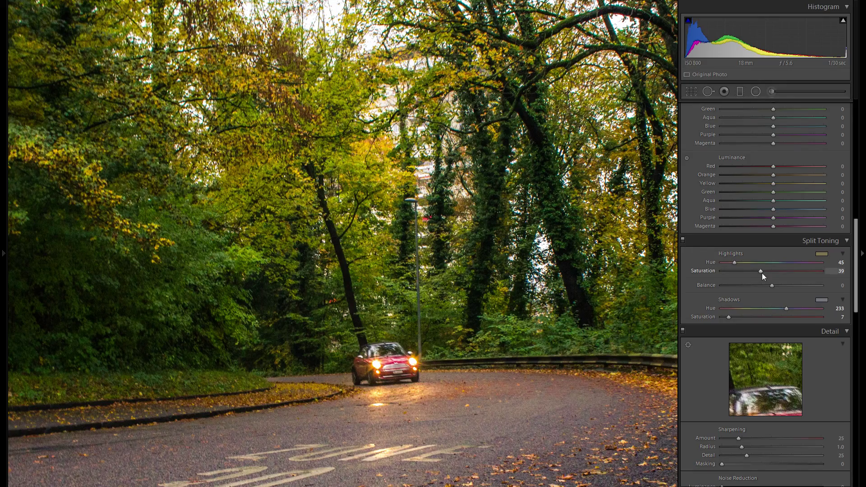
{"action": "left_click_drag", "start_coordinate": [761, 272], "coordinate": [770, 272]}
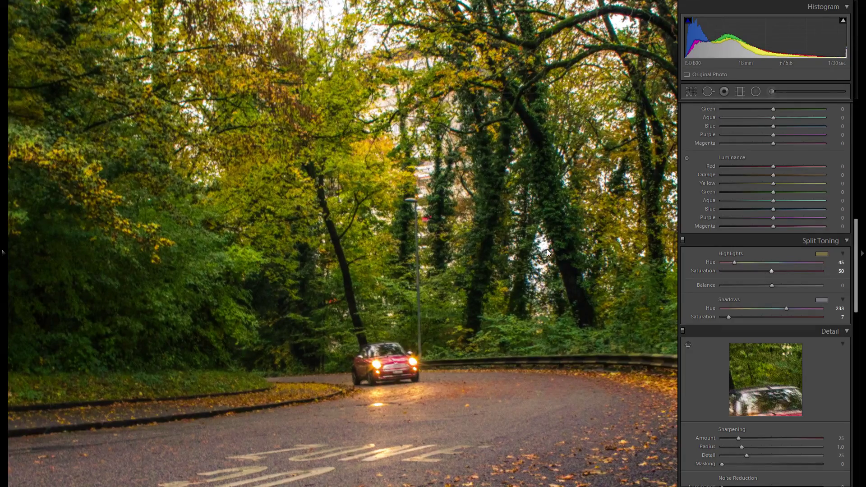
{"action": "key", "text": "z"}
- Shape the tone curve by region with Highlights −36, Lights +19, Darks +4 and Shadows +20
{"action": "scroll", "coordinate": [760, 311], "scroll_direction": "up", "scroll_amount": 5}
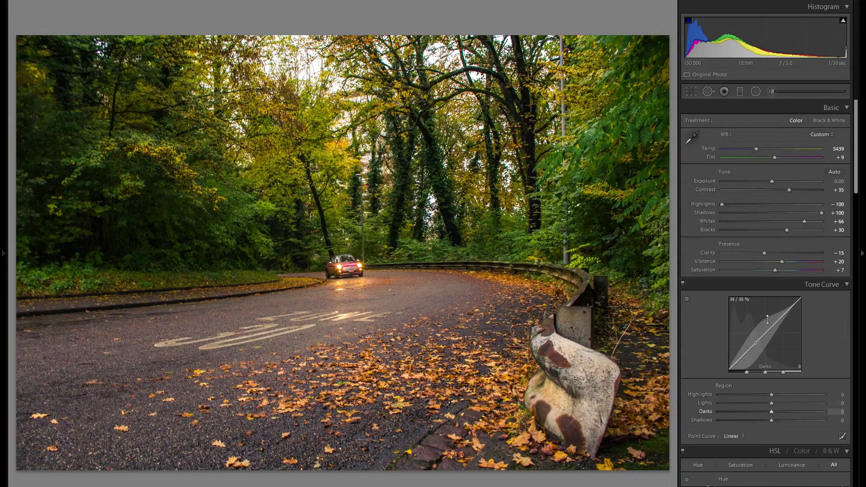
{"action": "scroll", "coordinate": [787, 321], "scroll_direction": "up", "scroll_amount": 3}
{"action": "mouse_move", "coordinate": [773, 299]}
{"action": "left_mouse_down"}
{"action": "mouse_move", "coordinate": [784, 299]}
{"action": "mouse_move", "coordinate": [739, 297]}
{"action": "mouse_move", "coordinate": [783, 306]}
{"action": "left_mouse_up"}
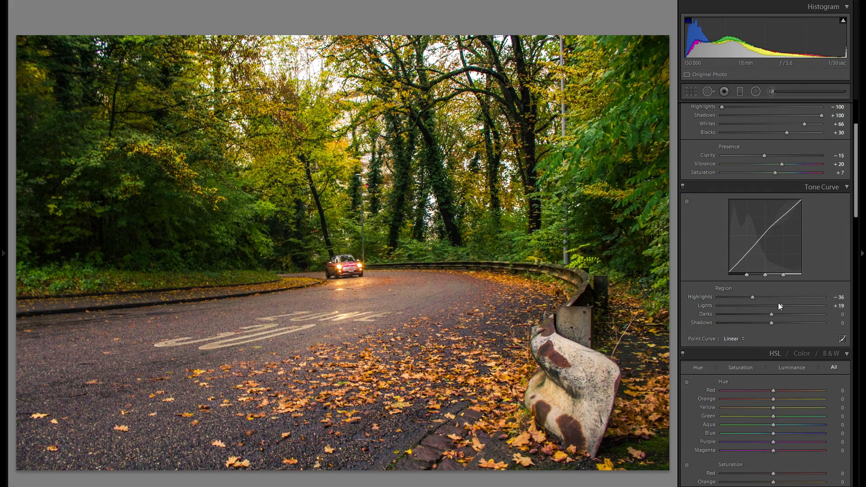
{"action": "scroll", "coordinate": [778, 300], "scroll_direction": "up", "scroll_amount": 3}
{"action": "scroll", "coordinate": [800, 223], "scroll_direction": "down", "scroll_amount": 6}
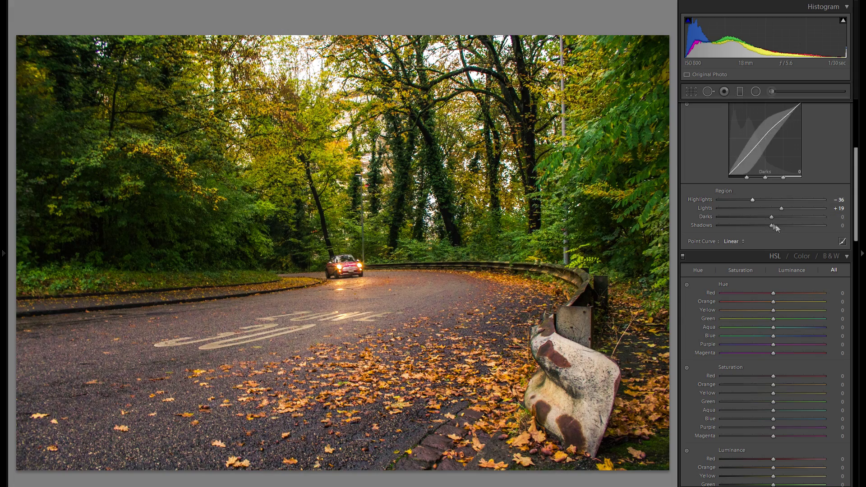
{"action": "mouse_move", "coordinate": [776, 216]}
{"action": "left_mouse_down"}
{"action": "mouse_move", "coordinate": [785, 216]}
{"action": "mouse_move", "coordinate": [777, 217]}
{"action": "left_mouse_up"}
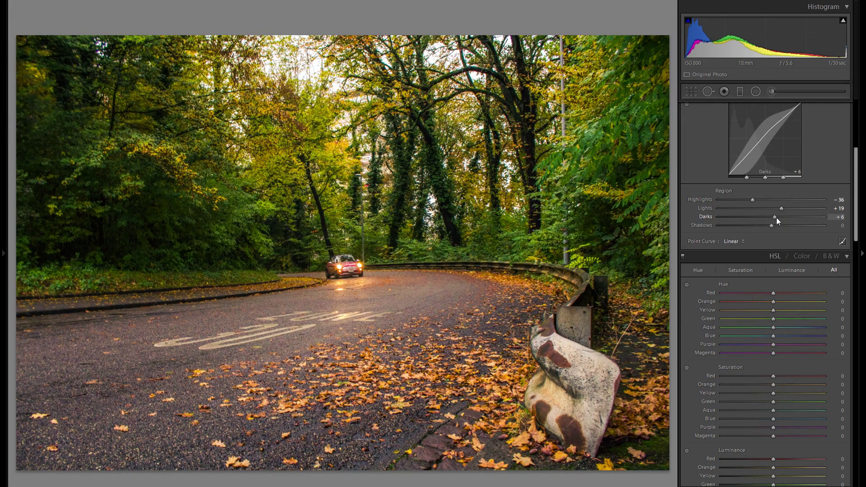
{"action": "left_click_drag", "start_coordinate": [773, 226], "coordinate": [783, 226]}
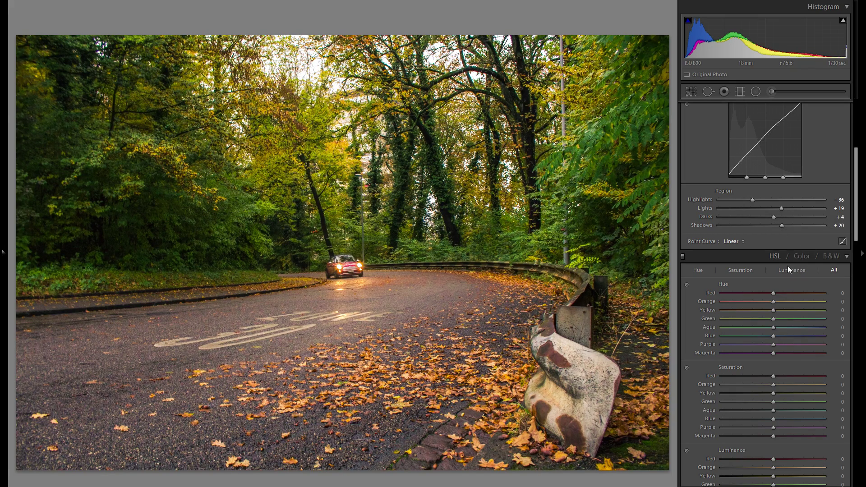
- Sharpen the photo with an Amount of 50 and a Masking of 69
{"action": "scroll", "coordinate": [786, 278], "scroll_direction": "down", "scroll_amount": 3}
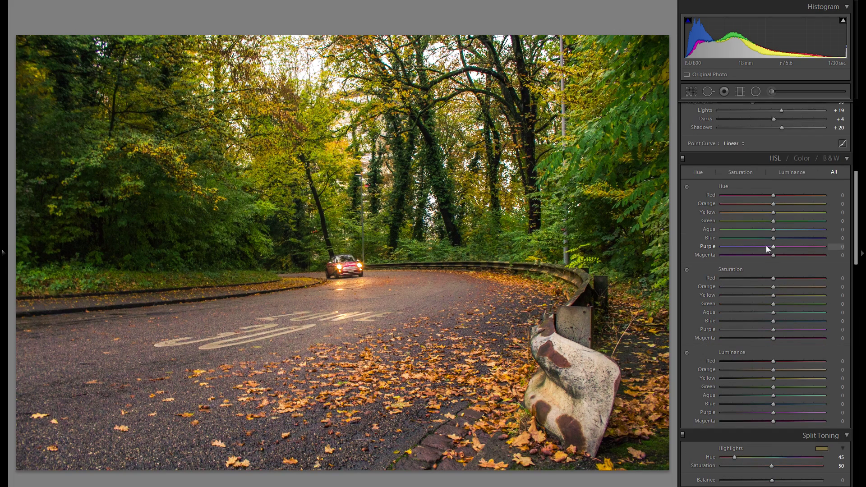
{"action": "scroll", "coordinate": [767, 275], "scroll_direction": "down", "scroll_amount": 6}
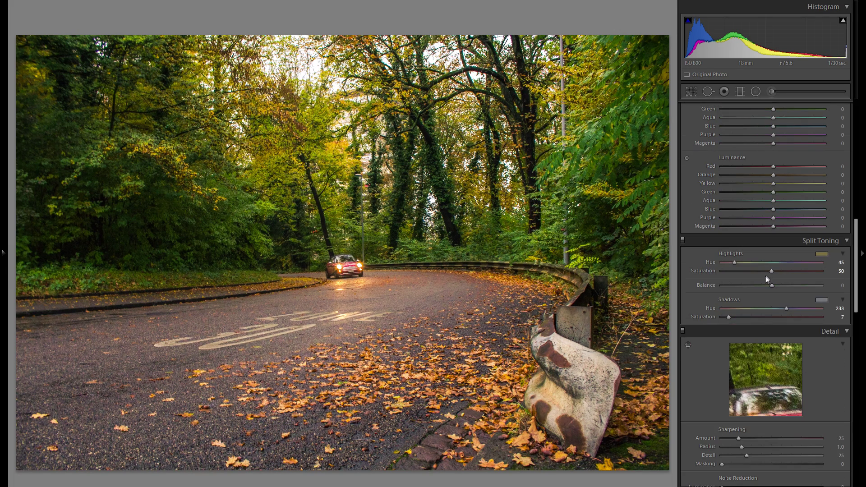
{"action": "scroll", "coordinate": [762, 278], "scroll_direction": "down", "scroll_amount": 3}
{"action": "scroll", "coordinate": [740, 262], "scroll_direction": "down", "scroll_amount": 3}
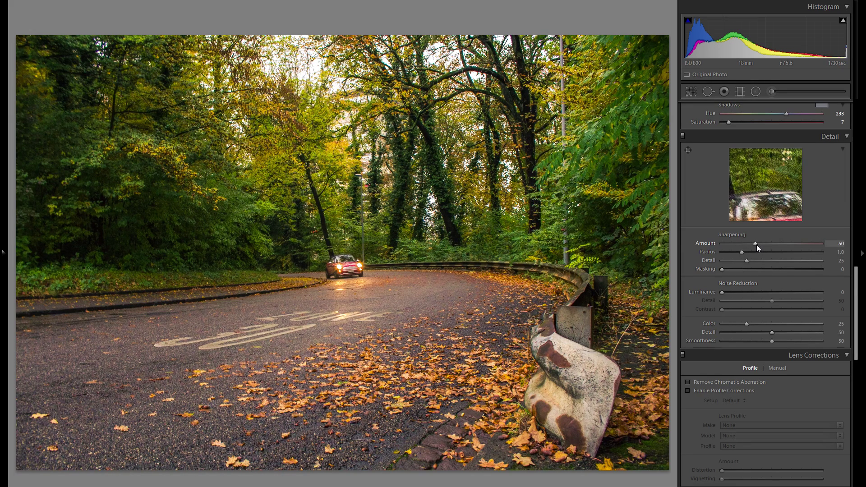
{"action": "left_click_drag", "start_coordinate": [721, 270], "coordinate": [793, 268]}
{"action": "key", "text": "alt"}
- Set the Color noise reduction to 100 and check the road and car in close-up
{"action": "left_click_drag", "start_coordinate": [749, 324], "coordinate": [860, 325]}
{"action": "left_click", "coordinate": [327, 294]}
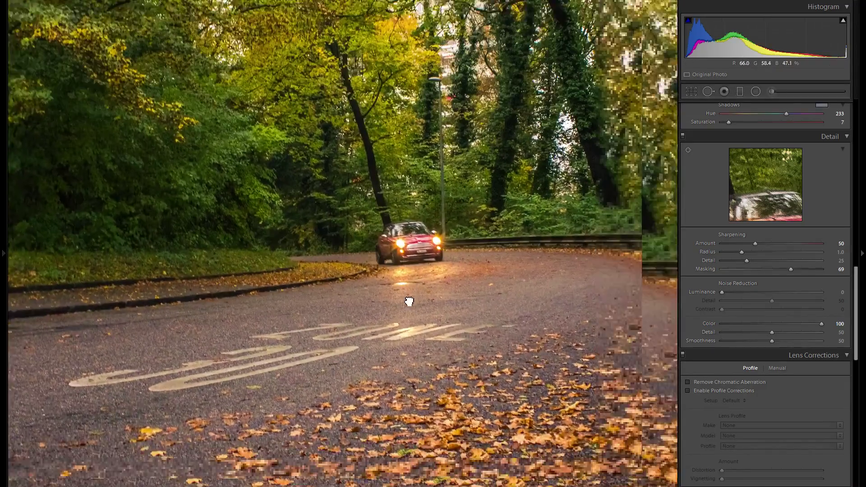
{"action": "left_click", "coordinate": [410, 301]}
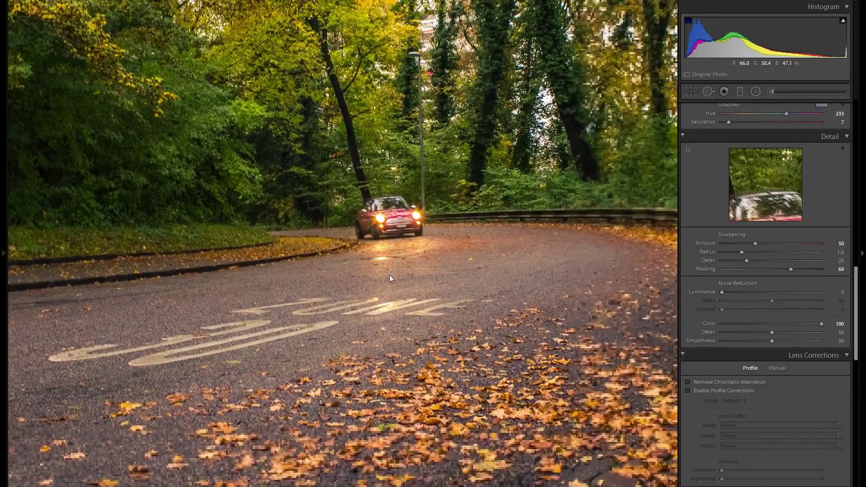
- Turn on chromatic aberration removal and profile corrections for the lens
{"action": "scroll", "coordinate": [764, 372], "scroll_direction": "down", "scroll_amount": 3}
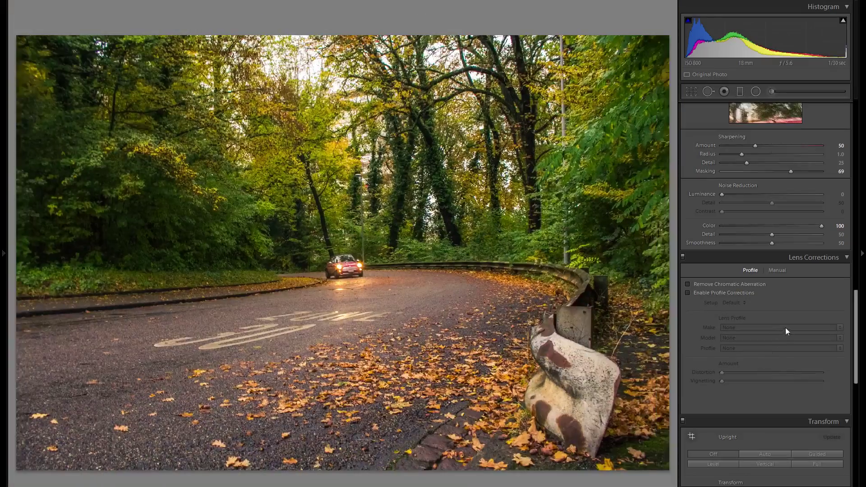
{"action": "left_click", "coordinate": [724, 283]}
{"action": "left_click", "coordinate": [719, 294]}
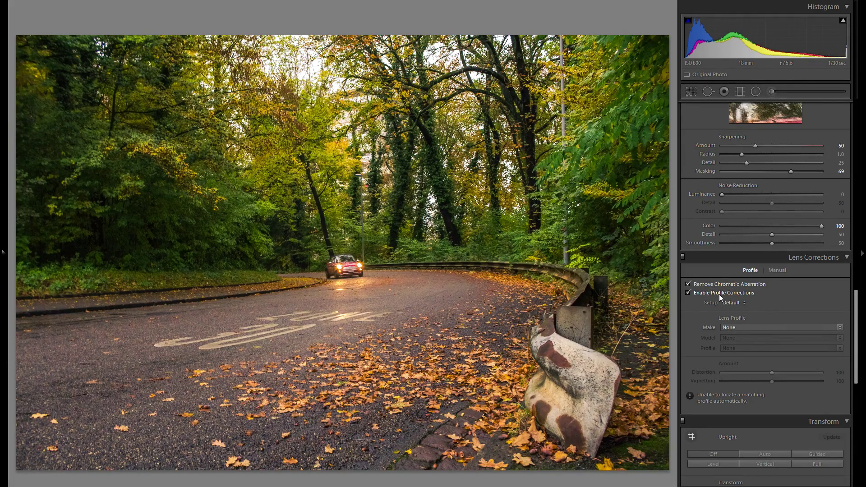
- Set the lens profile make to Canon and compare the photo with profile corrections off and on
{"action": "left_click", "coordinate": [743, 328]}
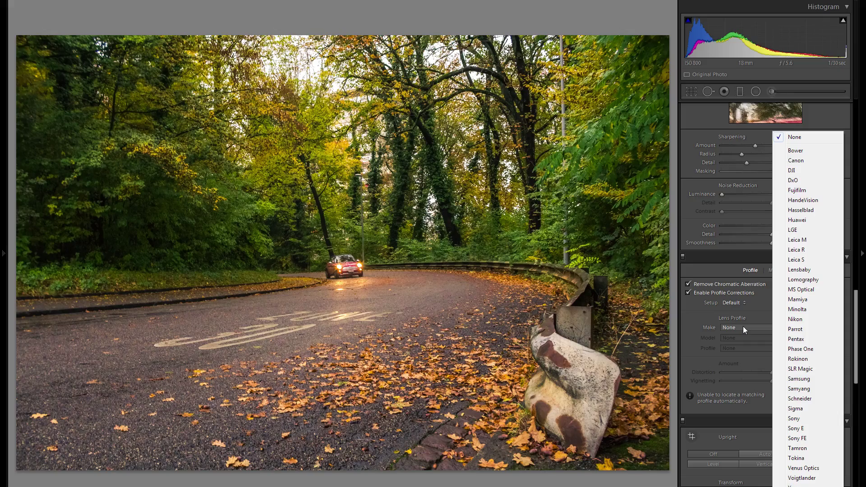
{"action": "key", "text": "c"}
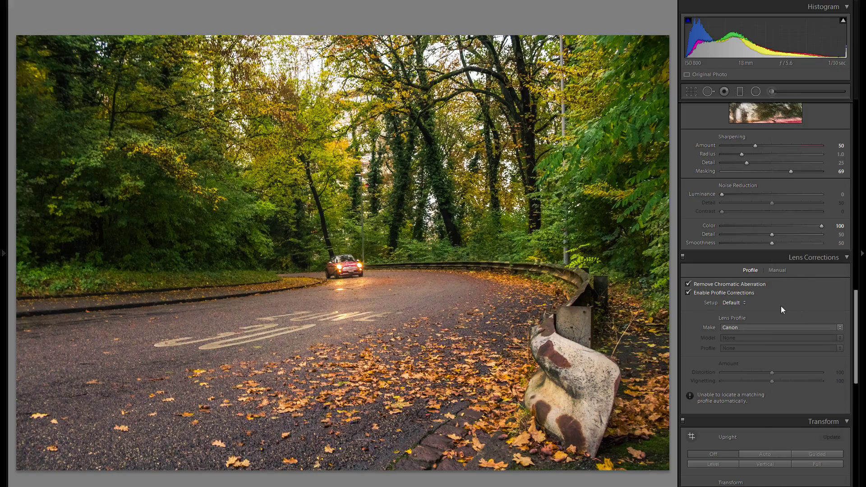
{"action": "left_click", "coordinate": [701, 294]}
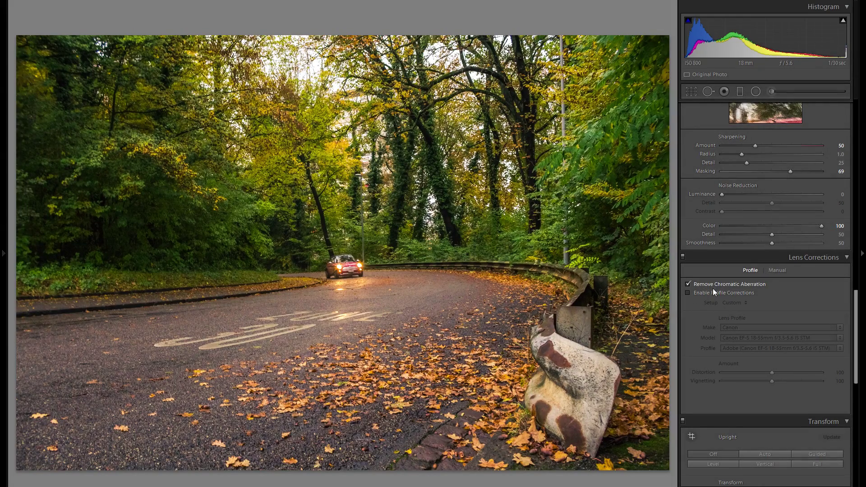
{"action": "left_click", "coordinate": [712, 293]}
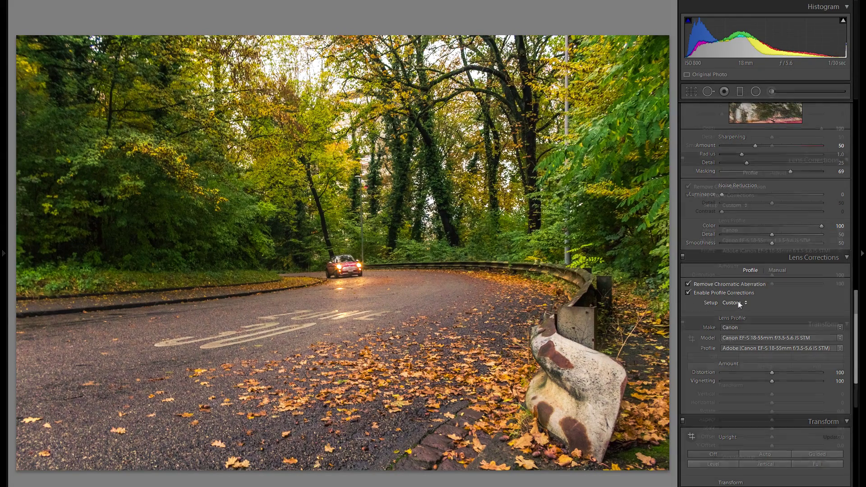
- Compare the edited photo with the original side by side, then return to the single view
{"action": "scroll", "coordinate": [738, 301], "scroll_direction": "down", "scroll_amount": 10}
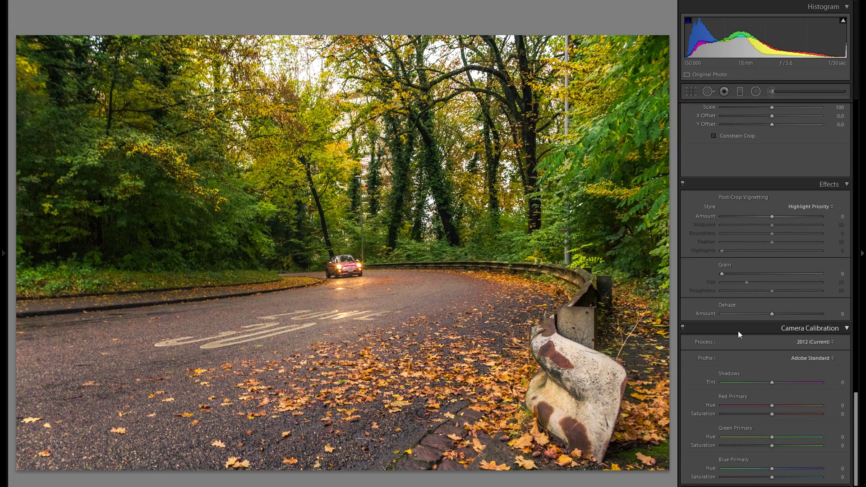
{"action": "scroll", "coordinate": [740, 351], "scroll_direction": "up", "scroll_amount": 12}
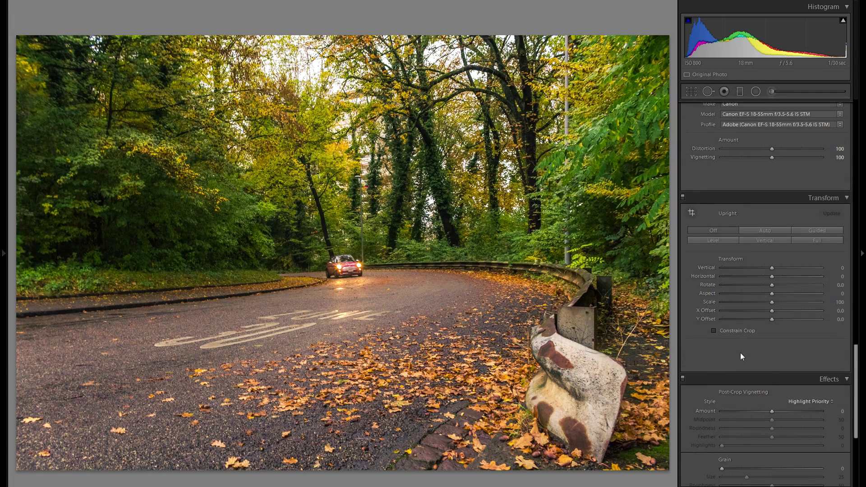
{"action": "scroll", "coordinate": [738, 339], "scroll_direction": "up", "scroll_amount": 6}
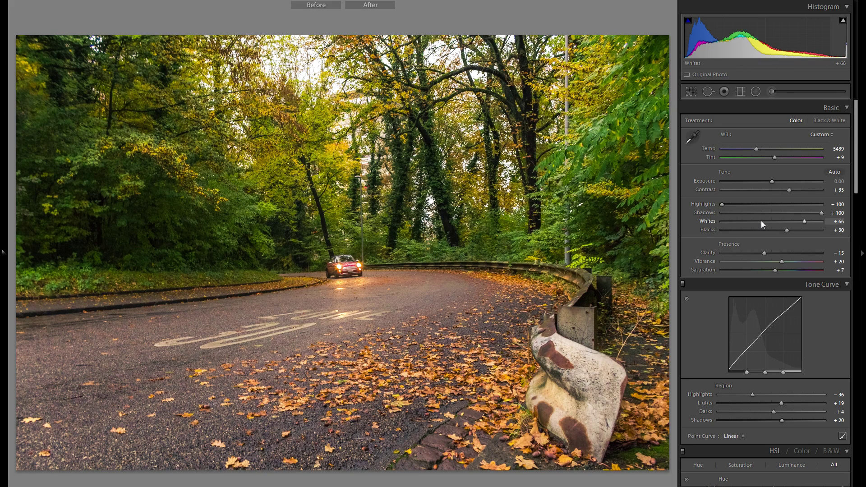
{"action": "key", "text": "y"}
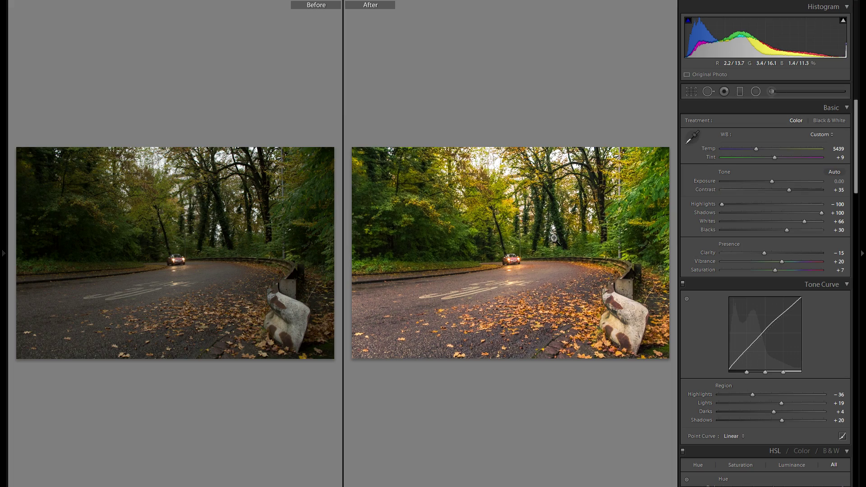
{"action": "key", "text": "y"}
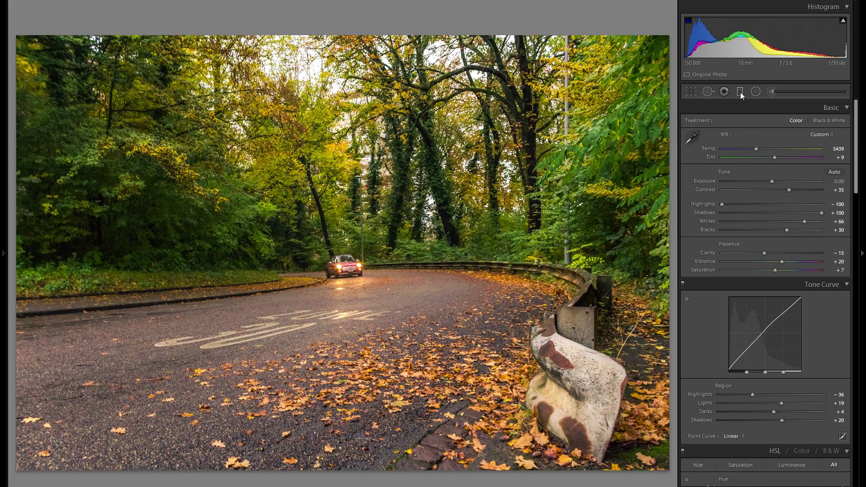
- Reset the graduated filter's Whites and darken the foreground road with two graduated filters at Exposure −0.52 and −0.85
{"action": "left_click", "coordinate": [741, 92]}
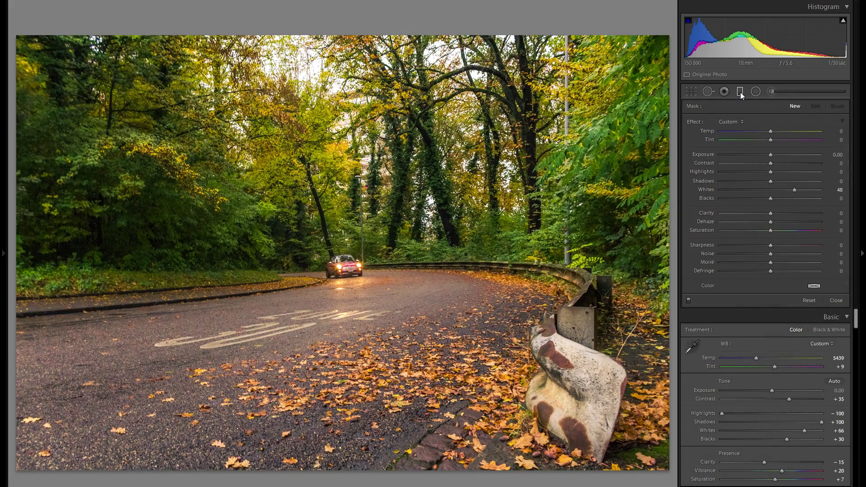
{"action": "double_click", "coordinate": [707, 190]}
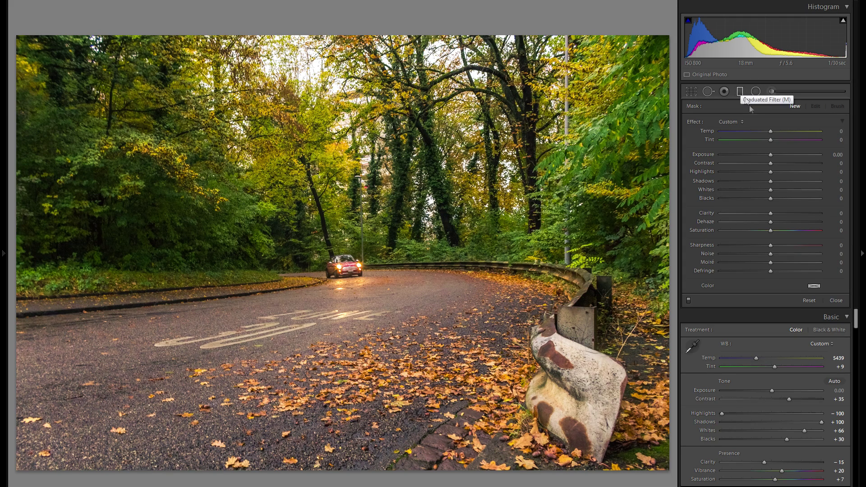
{"action": "left_click_drag", "start_coordinate": [771, 156], "coordinate": [764, 155]}
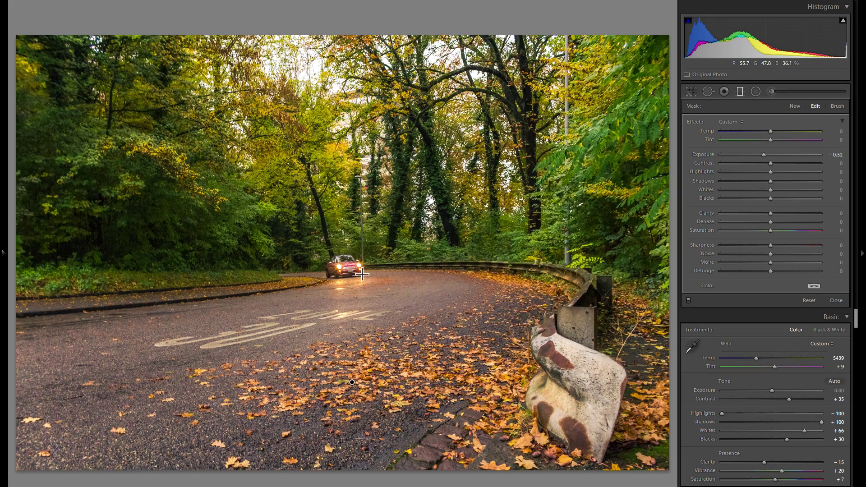
{"action": "left_click_drag", "start_coordinate": [362, 243], "coordinate": [378, 237]}
{"action": "left_click_drag", "start_coordinate": [373, 316], "coordinate": [358, 344]}
{"action": "left_click_drag", "start_coordinate": [769, 154], "coordinate": [762, 155]}
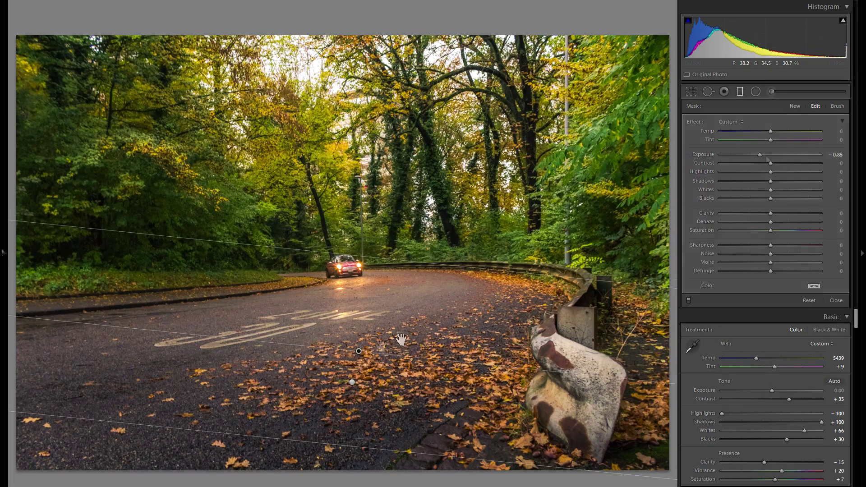
- Darken the treetops with a new graduated filter drawn downward from the upper part of the photo at Exposure −0.60
{"action": "key", "text": "Delete"}
{"action": "left_click_drag", "start_coordinate": [760, 154], "coordinate": [772, 158]}
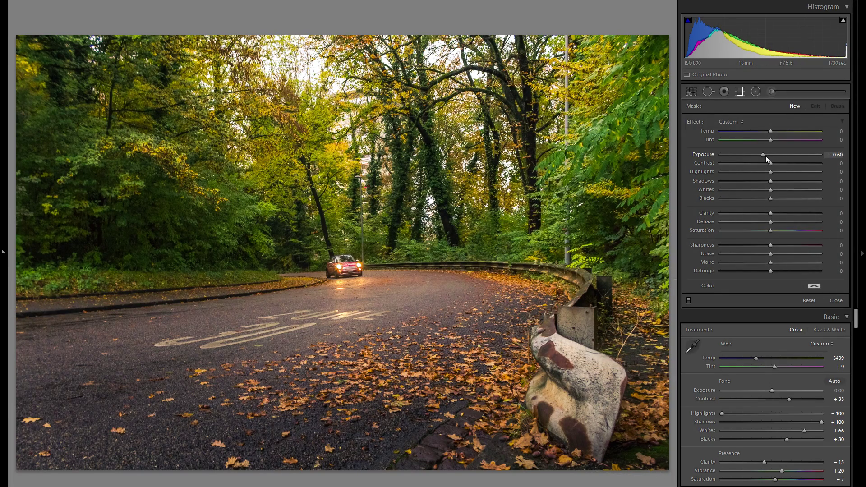
{"action": "left_click_drag", "start_coordinate": [357, 113], "coordinate": [344, 253]}
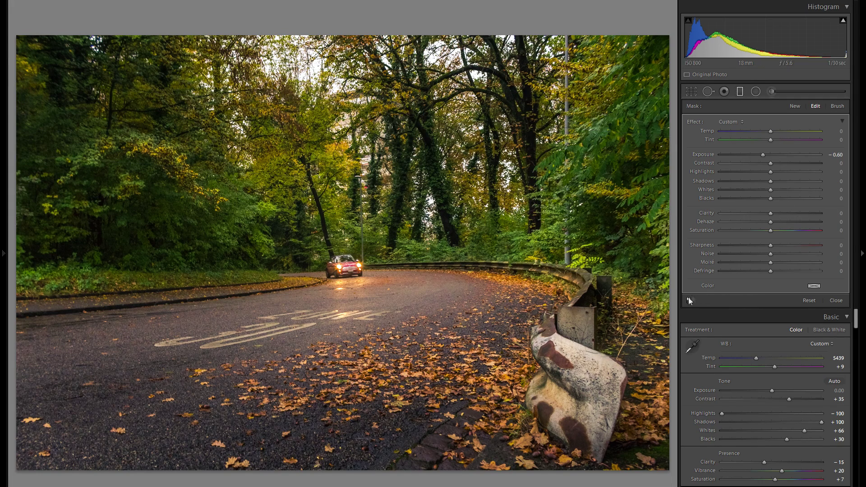
- Add a diagonal graduated filter at Exposure −0.60 and place it over the photo's lower-left corner
{"action": "left_click", "coordinate": [795, 106]}
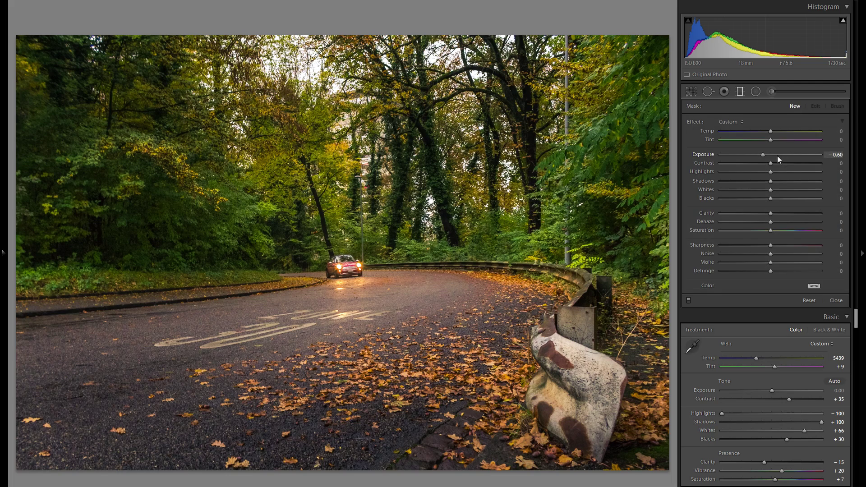
{"action": "left_click_drag", "start_coordinate": [160, 416], "coordinate": [292, 172]}
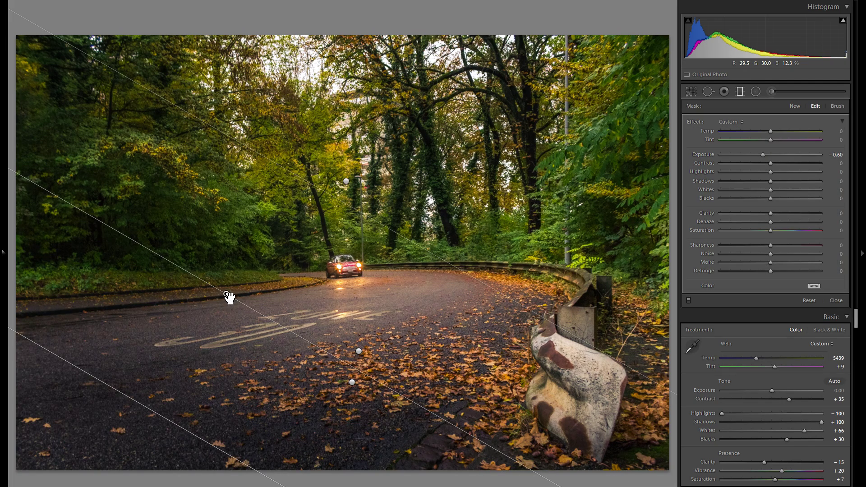
{"action": "left_click_drag", "start_coordinate": [228, 297], "coordinate": [175, 343]}
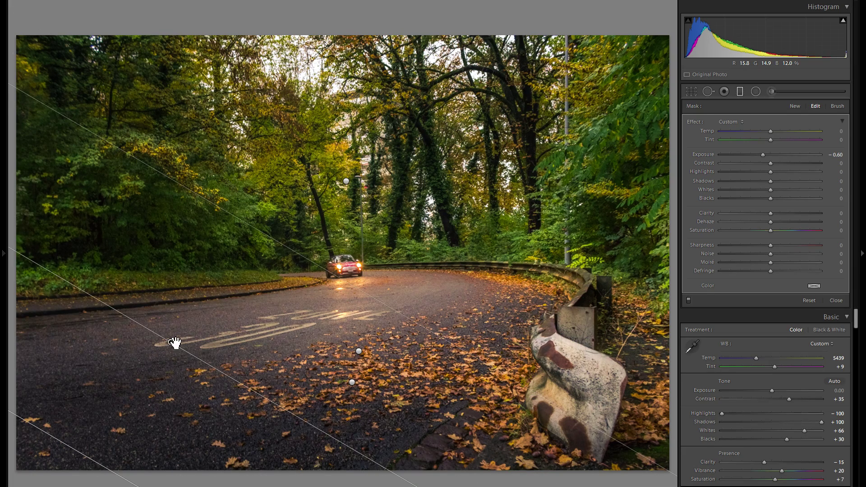
- Darken the photo's lower-right corner with another diagonal graduated filter at Exposure −0.60 and compare the filters off and on
{"action": "left_click", "coordinate": [794, 107]}
{"action": "left_click_drag", "start_coordinate": [603, 317], "coordinate": [478, 201]}
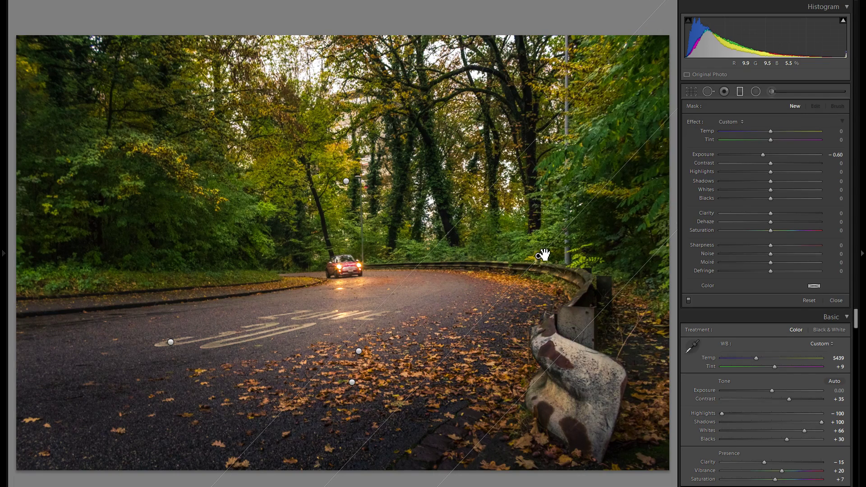
{"action": "left_click_drag", "start_coordinate": [539, 258], "coordinate": [607, 307]}
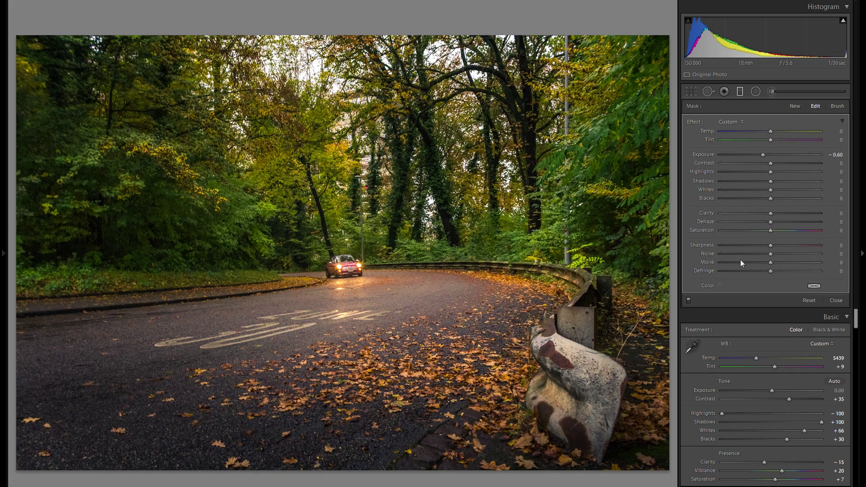
{"action": "key", "text": "Escape"}
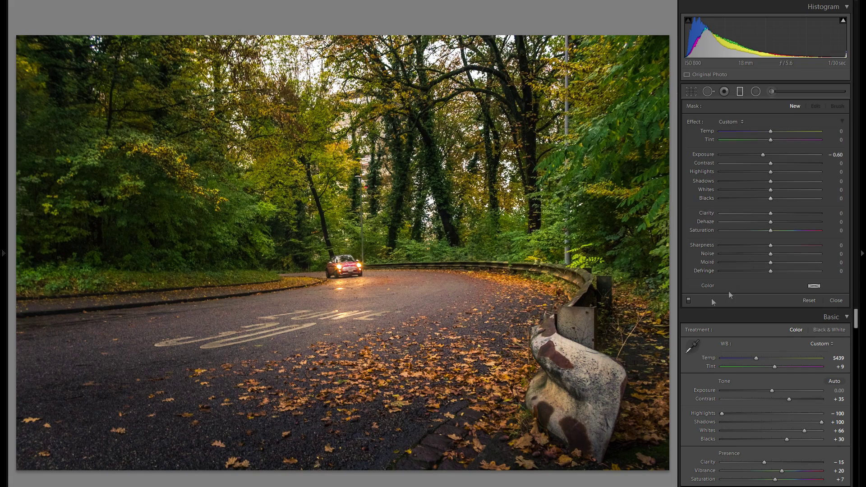
{"action": "left_click", "coordinate": [689, 301]}
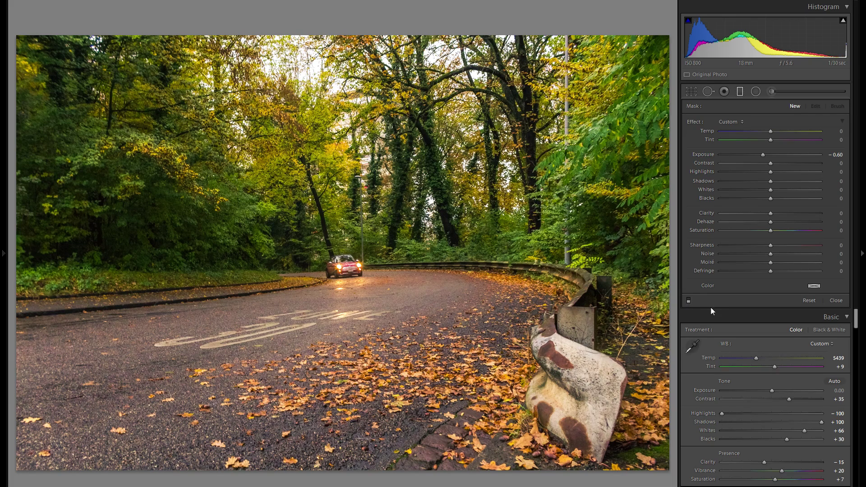
{"action": "left_click", "coordinate": [689, 300]}
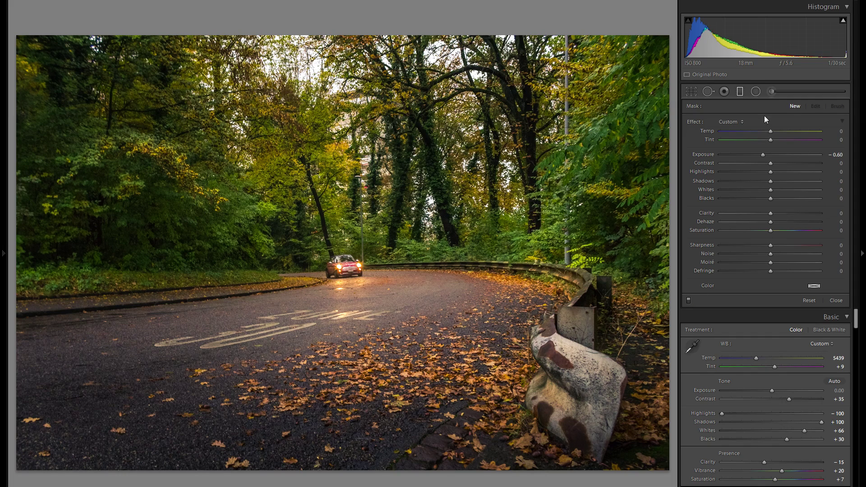
- Darken the photo's outer edges with a size 27 adjustment brush and set its Exposure to −0.67
{"action": "left_click", "coordinate": [770, 92]}
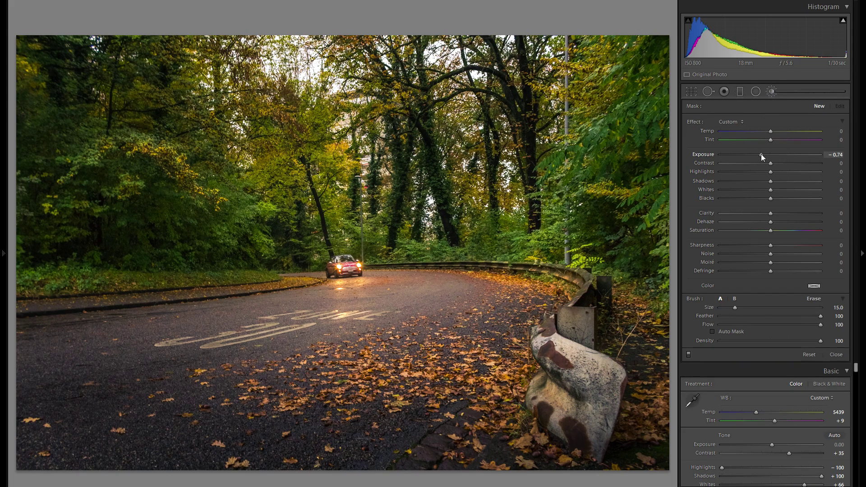
{"action": "key", "text": "bracketright"}
{"action": "key", "text": "bracketright"}
{"action": "key", "text": "bracketright"}
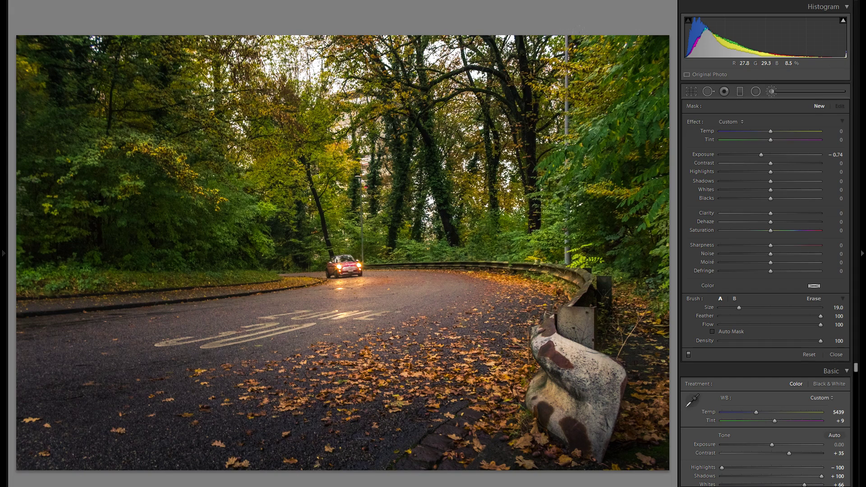
{"action": "key", "text": "bracketright"}
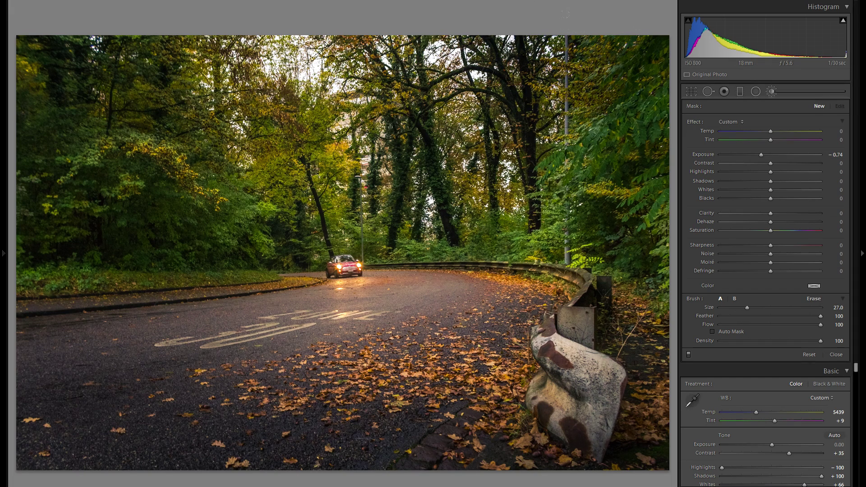
{"action": "mouse_move", "coordinate": [585, 12]}
{"action": "left_mouse_down"}
{"action": "mouse_move", "coordinate": [441, 33]}
{"action": "mouse_move", "coordinate": [316, 32]}
{"action": "mouse_move", "coordinate": [498, 39]}
{"action": "mouse_move", "coordinate": [267, 43]}
{"action": "left_mouse_up"}
{"action": "left_click_drag", "start_coordinate": [68, 194], "coordinate": [22, 332]}
{"action": "mouse_move", "coordinate": [653, 206]}
{"action": "left_mouse_down"}
{"action": "mouse_move", "coordinate": [628, 266]}
{"action": "mouse_move", "coordinate": [587, 316]}
{"action": "mouse_move", "coordinate": [646, 356]}
{"action": "left_mouse_up"}
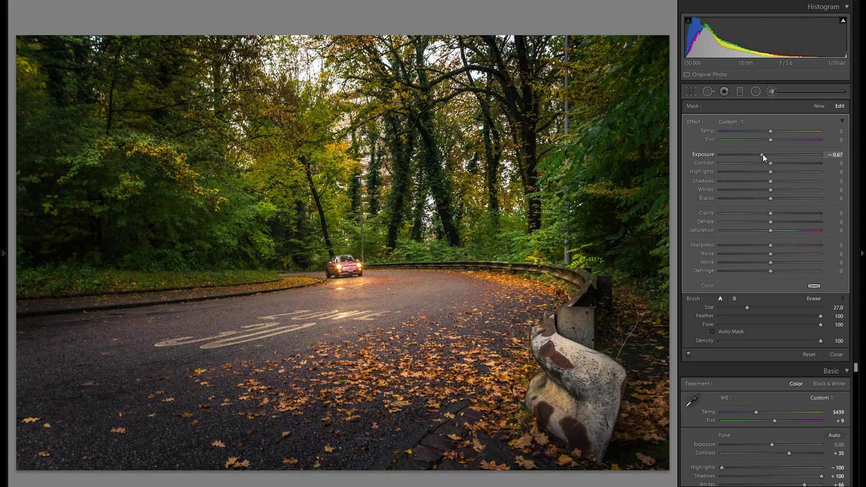
{"action": "mouse_move", "coordinate": [654, 374]}
{"action": "left_mouse_down"}
{"action": "mouse_move", "coordinate": [623, 415]}
{"action": "mouse_move", "coordinate": [530, 465]}
{"action": "mouse_move", "coordinate": [495, 467]}
{"action": "left_mouse_up"}
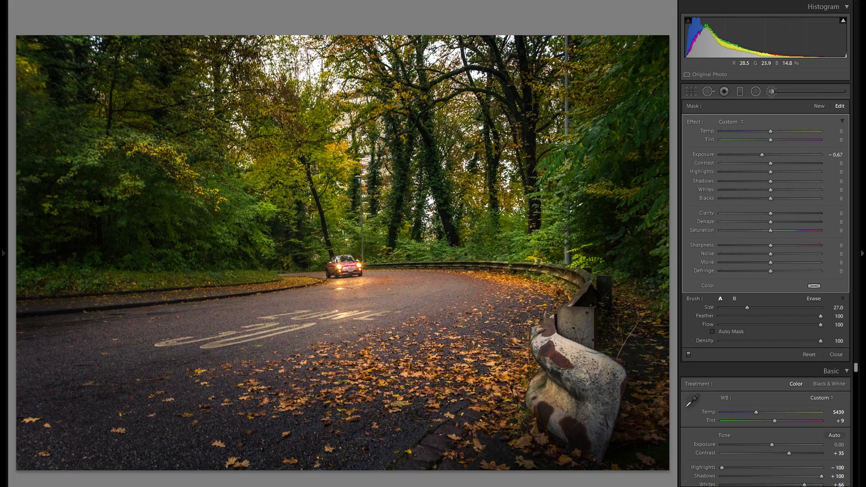
- Add a second brush adjustment at Exposure −0.20 near the photo's upper-right corner and compare the brush adjustments off and on
{"action": "left_click", "coordinate": [821, 107]}
{"action": "left_click_drag", "start_coordinate": [762, 155], "coordinate": [762, 156]}
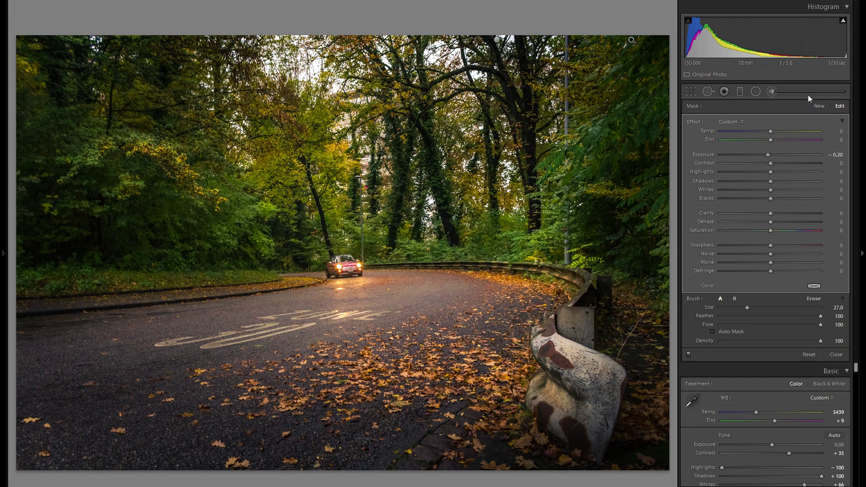
{"action": "left_click", "coordinate": [689, 354]}
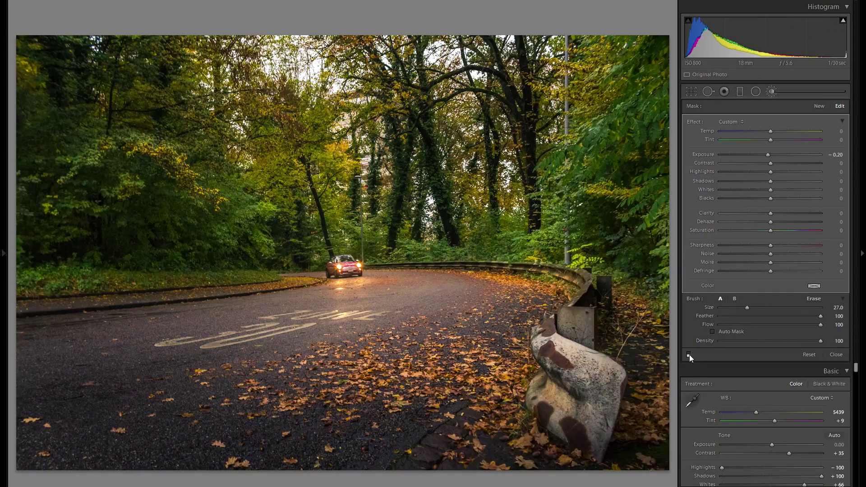
{"action": "left_click", "coordinate": [689, 355]}
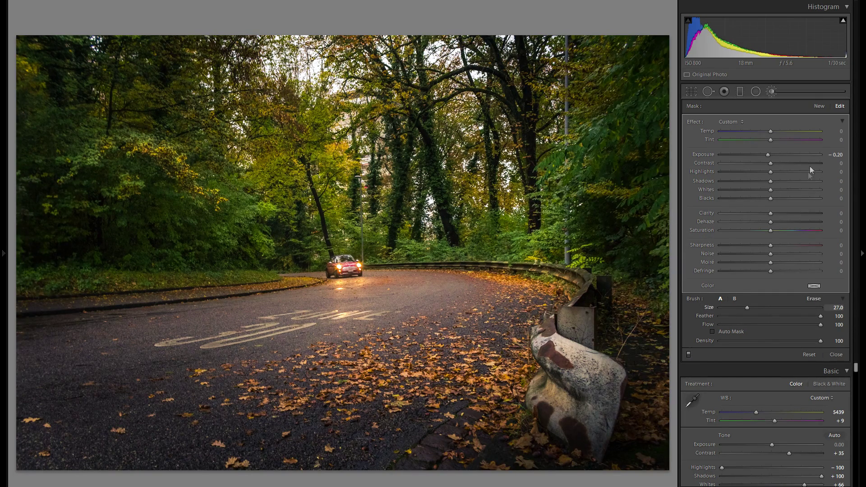
- Set up a new radial filter with Exposure 0.27, Contrast 10, Shadows 18, Whites 46 and a pale yellow colour tint
{"action": "left_click", "coordinate": [755, 92]}
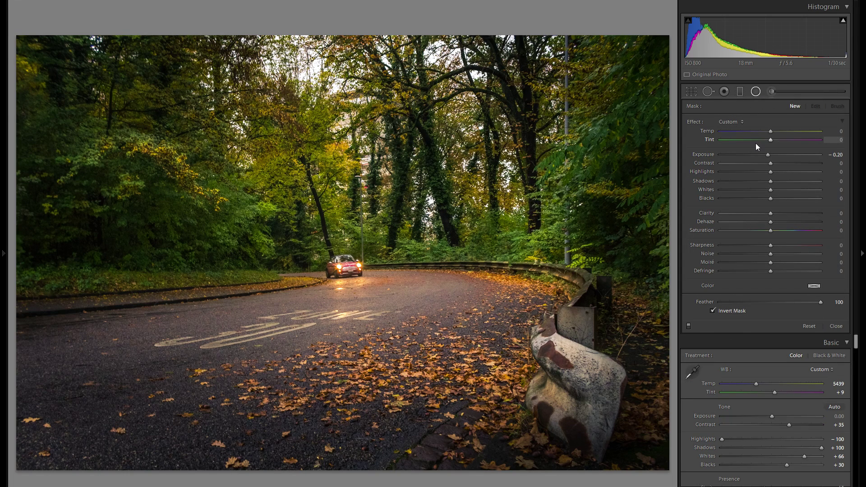
{"action": "double_click", "coordinate": [705, 153]}
{"action": "left_click_drag", "start_coordinate": [773, 189], "coordinate": [795, 188]}
{"action": "left_click_drag", "start_coordinate": [771, 156], "coordinate": [775, 155]}
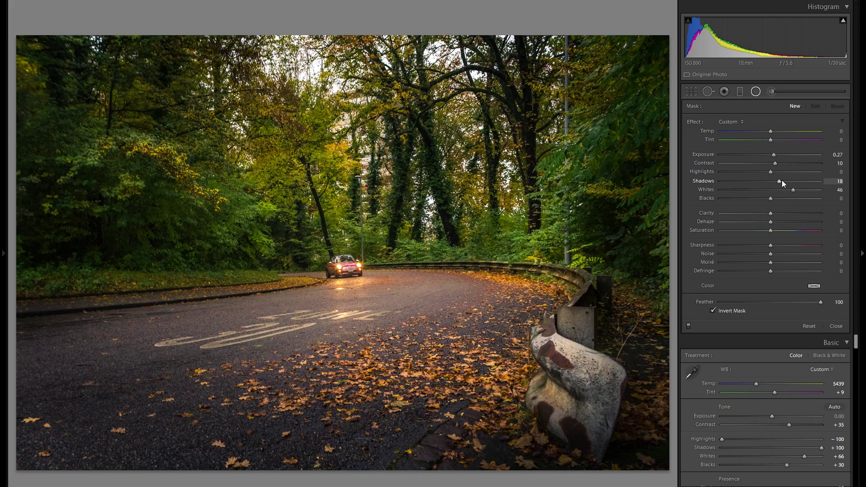
{"action": "left_click", "coordinate": [815, 286]}
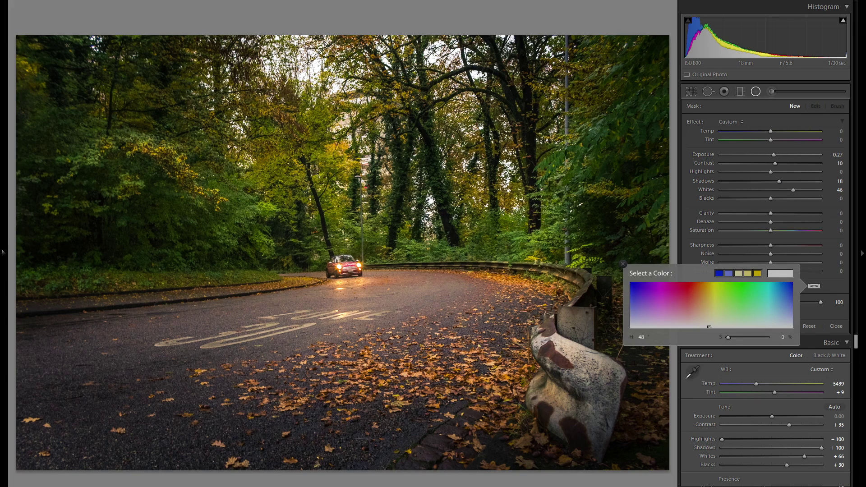
{"action": "left_click_drag", "start_coordinate": [709, 315], "coordinate": [708, 319]}
{"action": "left_click", "coordinate": [623, 264]}
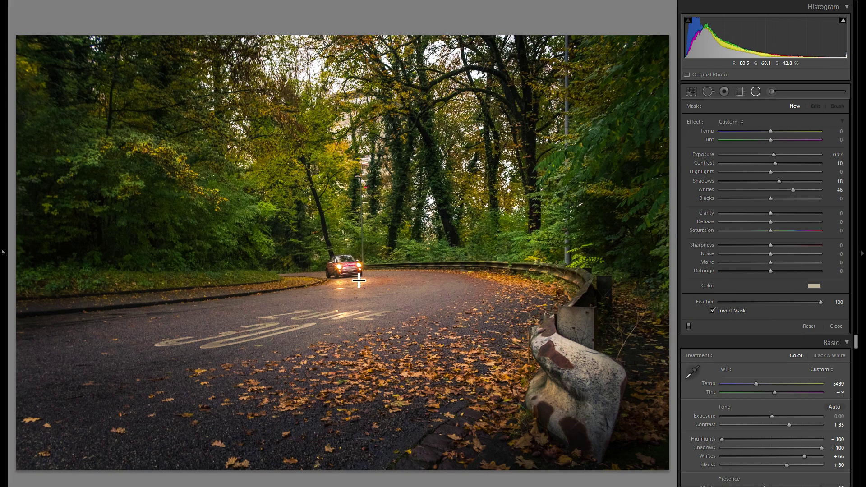
- Draw an elliptical radial filter over the yellow trees behind the car and set its Exposure to 0.52 and Whites to 63
{"action": "left_click_drag", "start_coordinate": [422, 255], "coordinate": [422, 255]}
{"action": "left_click_drag", "start_coordinate": [366, 190], "coordinate": [434, 207]}
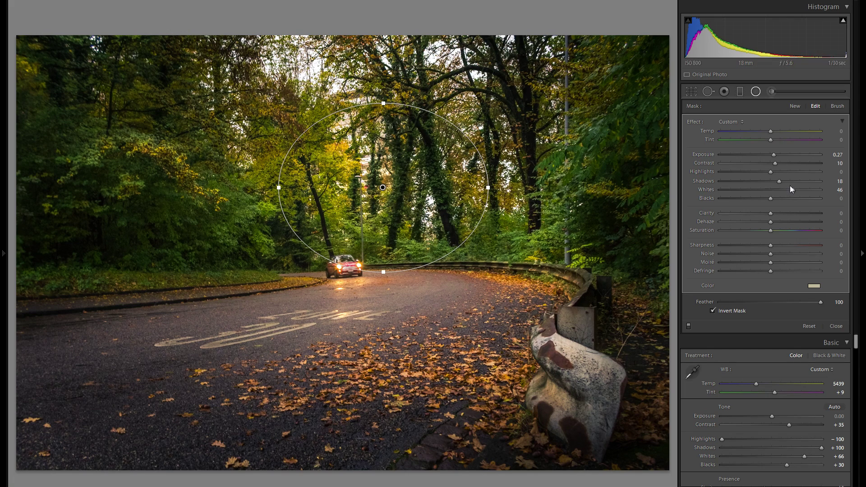
{"action": "left_click_drag", "start_coordinate": [799, 191], "coordinate": [800, 193]}
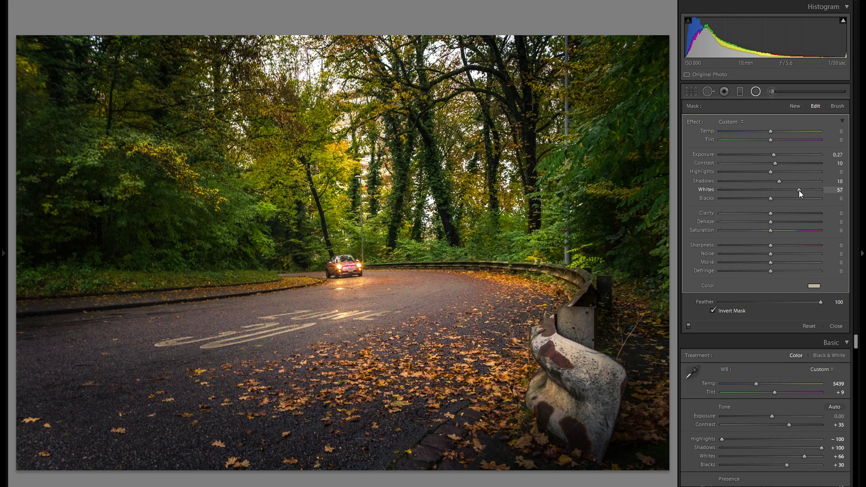
{"action": "left_click_drag", "start_coordinate": [800, 189], "coordinate": [801, 190]}
{"action": "left_click", "coordinate": [792, 154]}
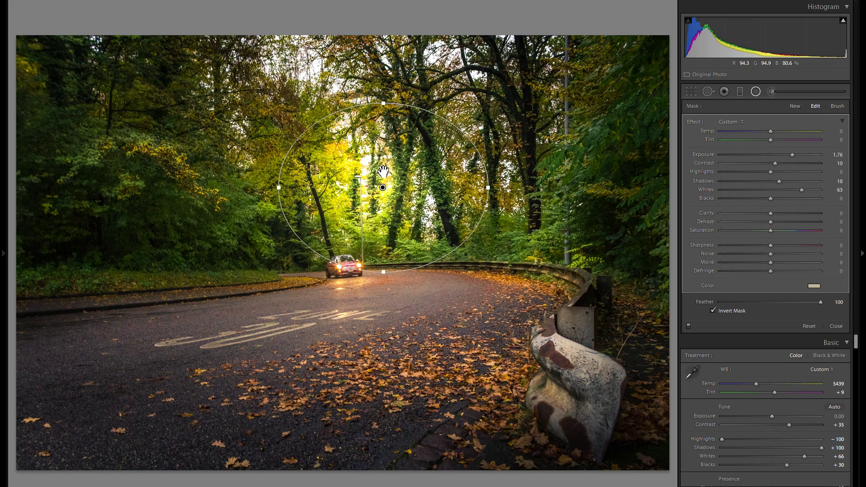
{"action": "left_click_drag", "start_coordinate": [788, 155], "coordinate": [777, 154]}
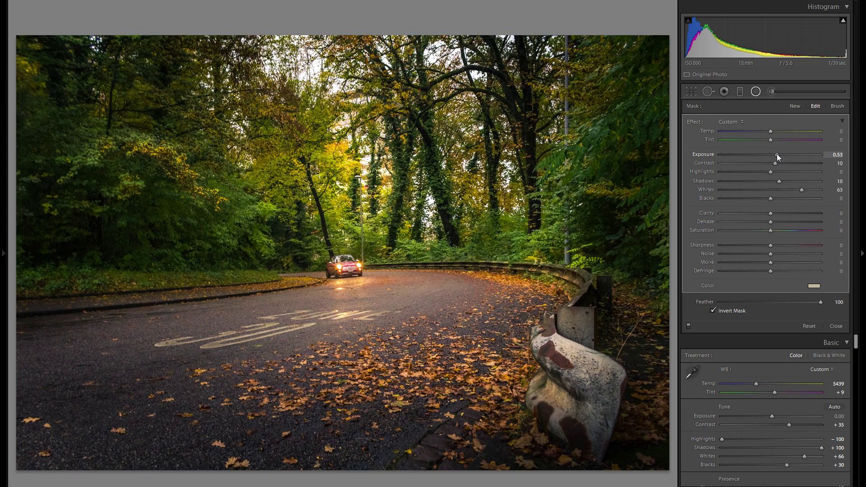
{"action": "left_click_drag", "start_coordinate": [409, 193], "coordinate": [308, 166]}
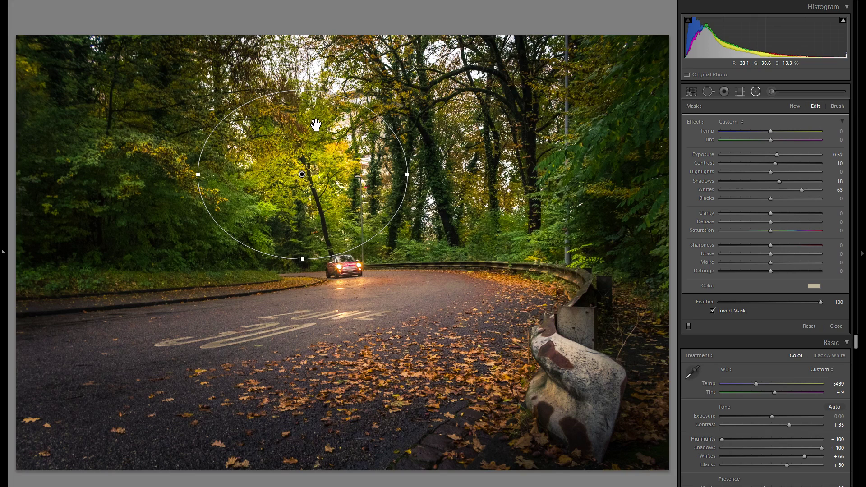
{"action": "left_click_drag", "start_coordinate": [307, 98], "coordinate": [306, 113]}
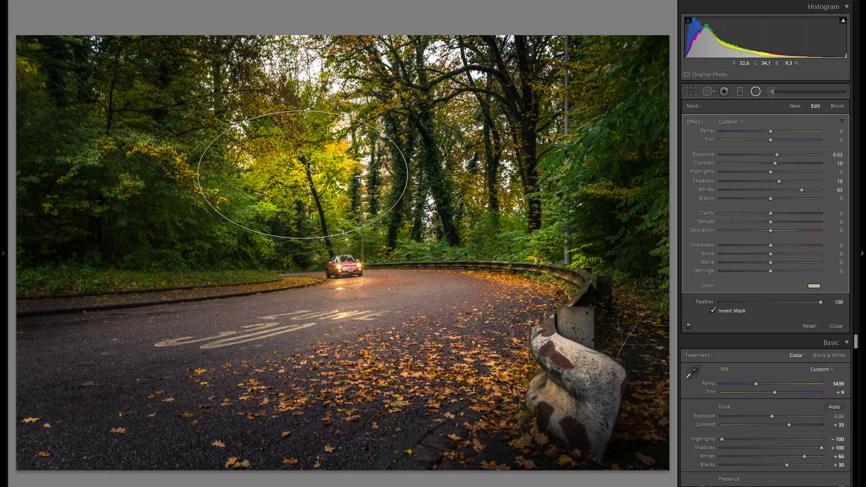
- Duplicate the radial filter twice, placing one copy over the foliage at the photo's right edge and one over the bushes behind the guardrail
{"action": "right_click", "coordinate": [325, 169]}
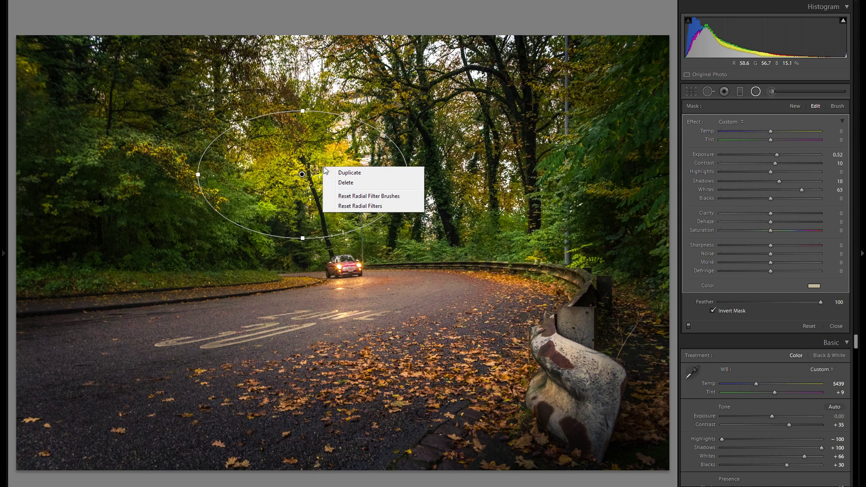
{"action": "left_click", "coordinate": [339, 170]}
{"action": "left_click_drag", "start_coordinate": [314, 165], "coordinate": [618, 174]}
{"action": "right_click", "coordinate": [617, 175]}
{"action": "left_click", "coordinate": [629, 176]}
{"action": "left_click_drag", "start_coordinate": [568, 210], "coordinate": [498, 251]}
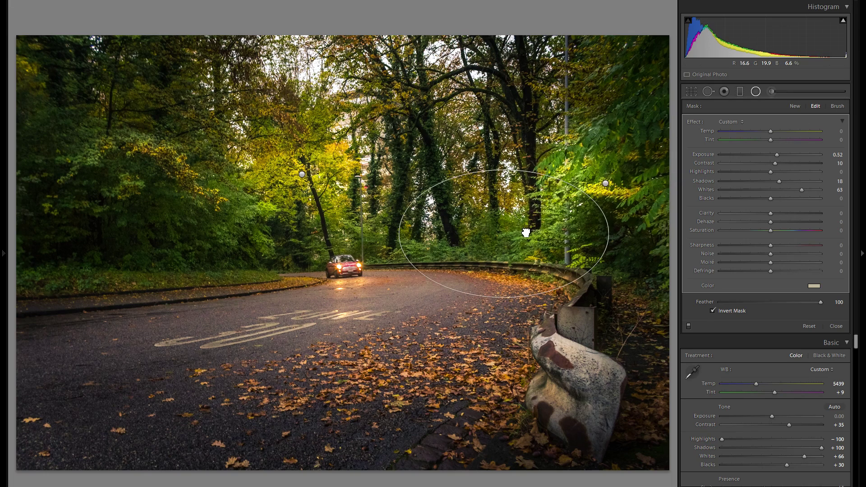
{"action": "left_click_drag", "start_coordinate": [566, 218], "coordinate": [539, 233]}
- Place another duplicate of the radial filter over the branches in the upper part of the photo, right of centre
{"action": "right_click", "coordinate": [547, 229]}
{"action": "left_click", "coordinate": [570, 234]}
{"action": "left_click_drag", "start_coordinate": [532, 251], "coordinate": [508, 126]}
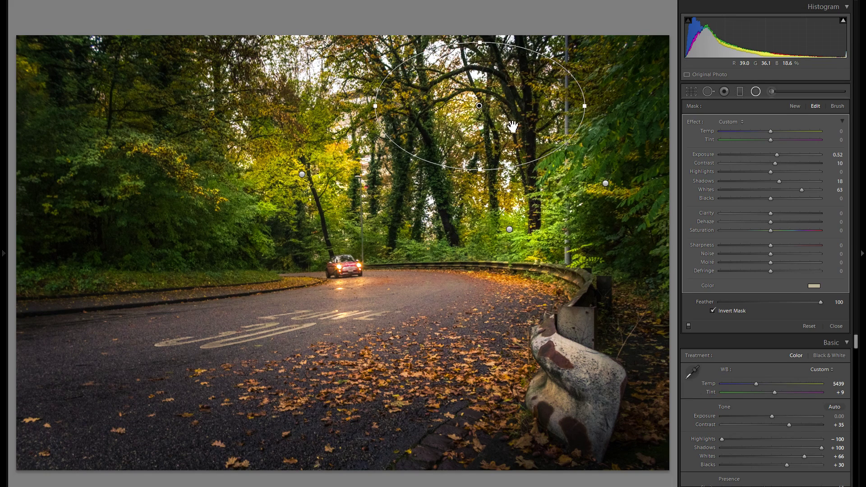
- Add a flattened, slightly tilted duplicate of the radial filter along the low bushes right of the car and set its Whites to 40
{"action": "right_click", "coordinate": [513, 126]}
{"action": "left_click", "coordinate": [540, 131]}
{"action": "left_click_drag", "start_coordinate": [519, 109], "coordinate": [461, 239]}
{"action": "left_click_drag", "start_coordinate": [418, 215], "coordinate": [441, 251]}
{"action": "left_click_drag", "start_coordinate": [496, 232], "coordinate": [495, 239]}
{"action": "left_click", "coordinate": [790, 189]}
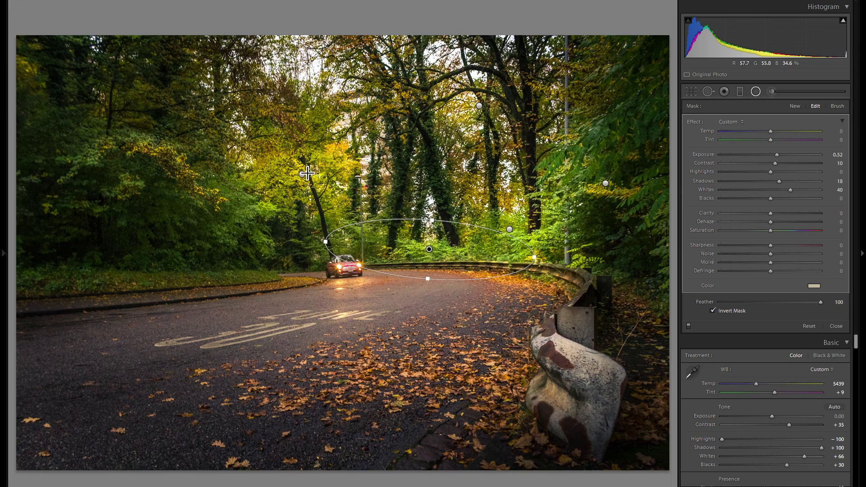
- Set the yellow tree filter's Whites to 49 and place a flatter duplicate over the green bushes left of it, with Exposure 0.38 and Whites 26
{"action": "left_click", "coordinate": [794, 190]}
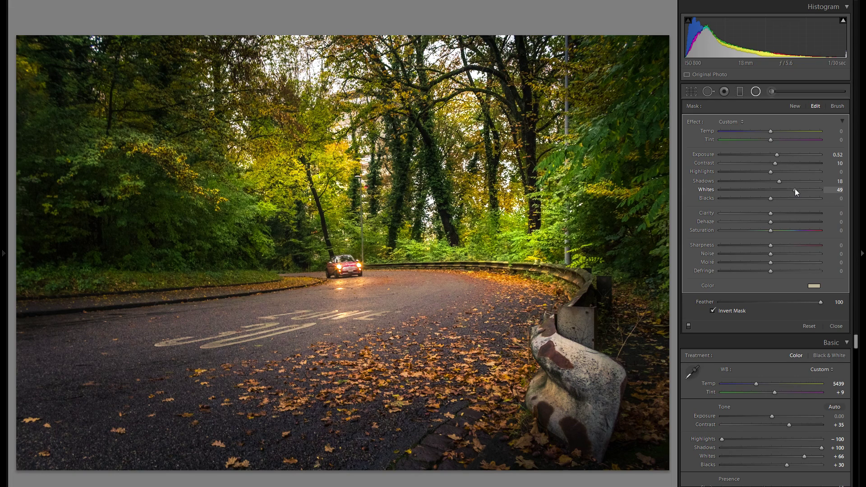
{"action": "right_click", "coordinate": [318, 170]}
{"action": "left_click", "coordinate": [337, 175]}
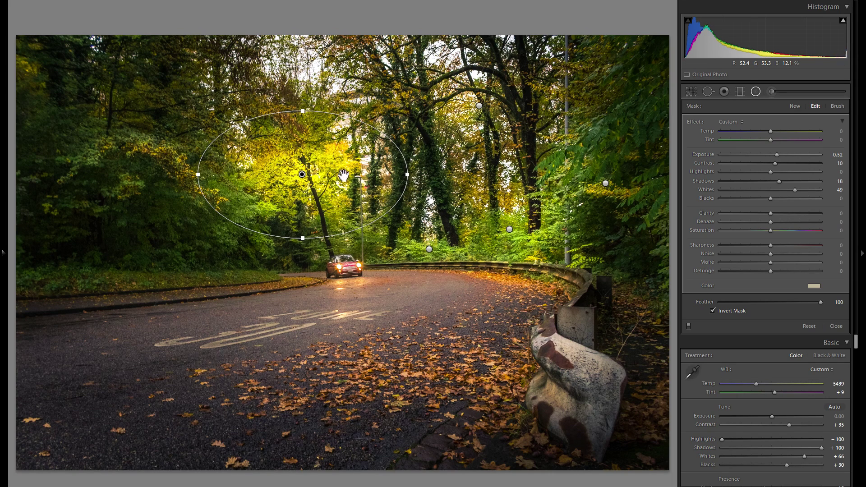
{"action": "left_click_drag", "start_coordinate": [235, 249], "coordinate": [264, 210]}
{"action": "left_click_drag", "start_coordinate": [795, 189], "coordinate": [783, 189]}
{"action": "left_click_drag", "start_coordinate": [783, 153], "coordinate": [777, 153]}
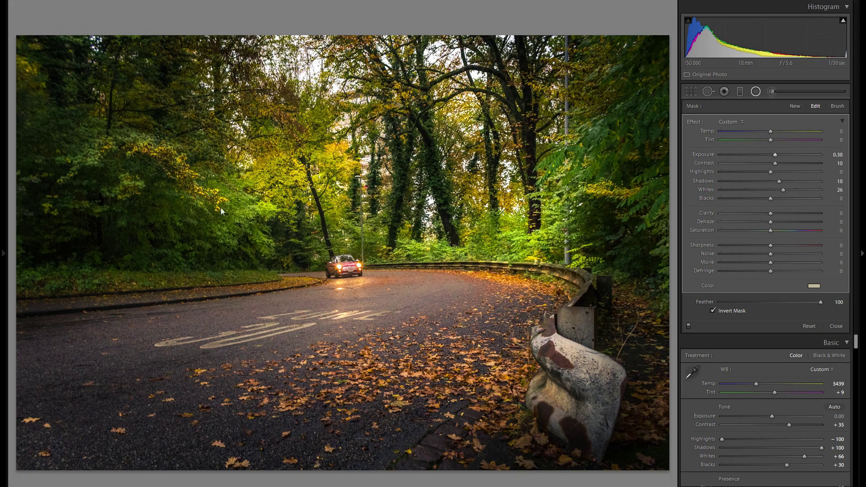
- Duplicate the green bushes' radial filter onto the dark foliage near the photo's upper-left corner
{"action": "right_click", "coordinate": [250, 204]}
{"action": "left_click", "coordinate": [270, 209]}
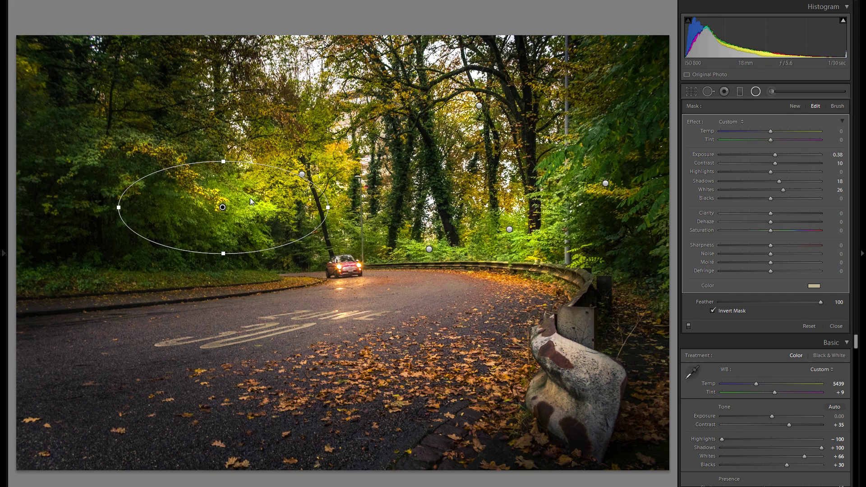
{"action": "left_click_drag", "start_coordinate": [250, 201], "coordinate": [327, 315]}
- Duplicate the radial filter onto the grassy verge left of the road and set its Exposure to 0.31 and Whites to 21
{"action": "right_click", "coordinate": [163, 140]}
{"action": "left_click", "coordinate": [190, 143]}
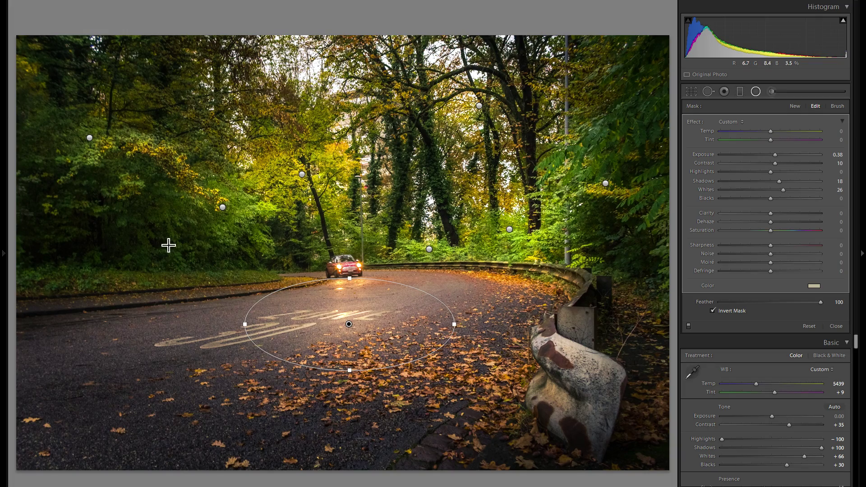
{"action": "key", "text": "z"}
{"action": "left_click_drag", "start_coordinate": [77, 248], "coordinate": [275, 296]}
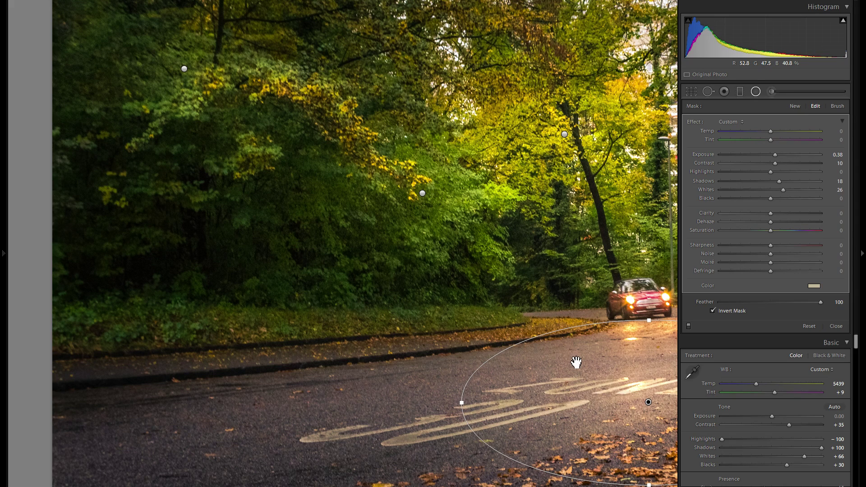
{"action": "left_click_drag", "start_coordinate": [577, 362], "coordinate": [231, 283]}
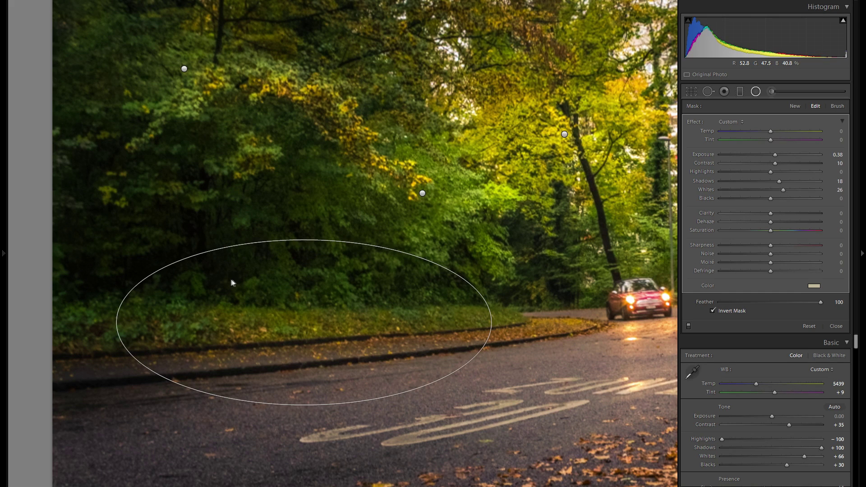
{"action": "left_click_drag", "start_coordinate": [777, 155], "coordinate": [776, 154]}
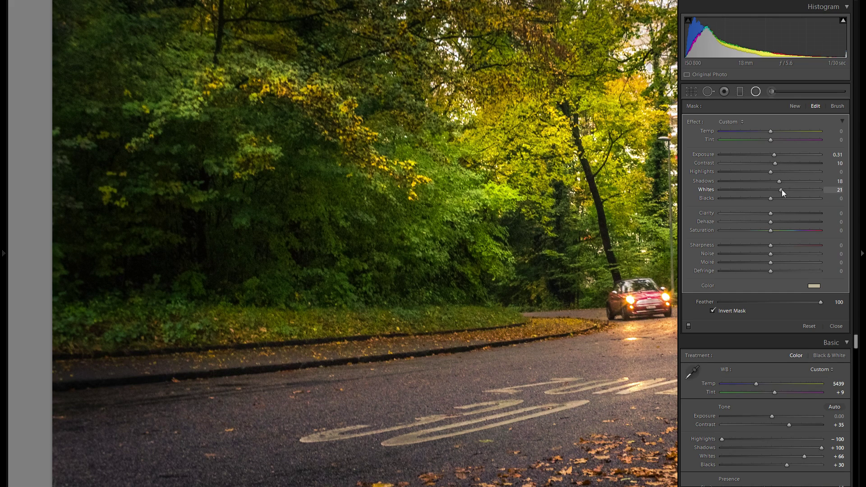
{"action": "right_click", "coordinate": [305, 321]}
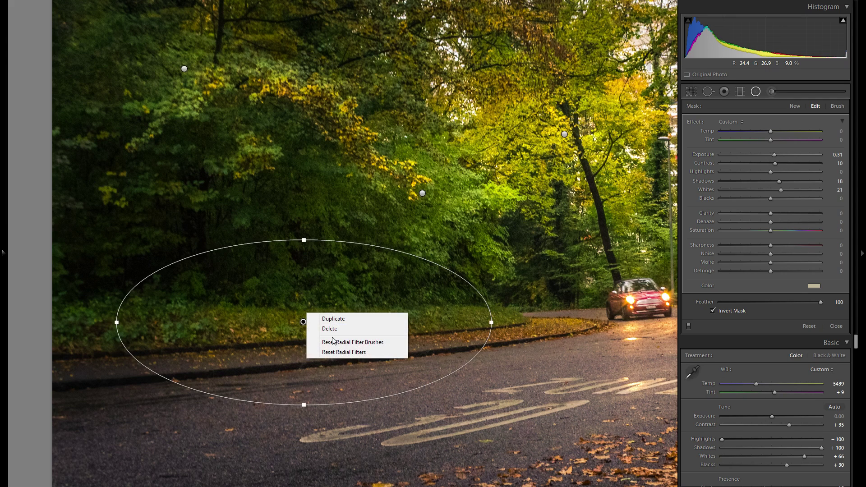
{"action": "left_click", "coordinate": [334, 333]}
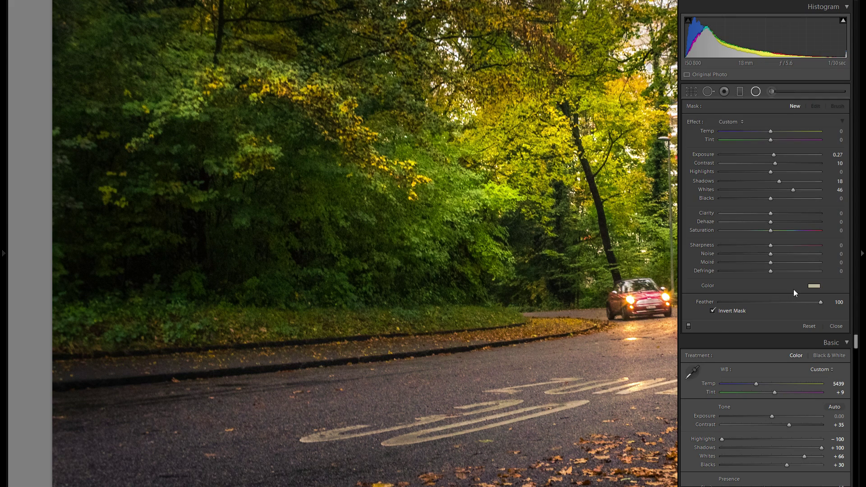
{"action": "key", "text": "ctrl+z"}
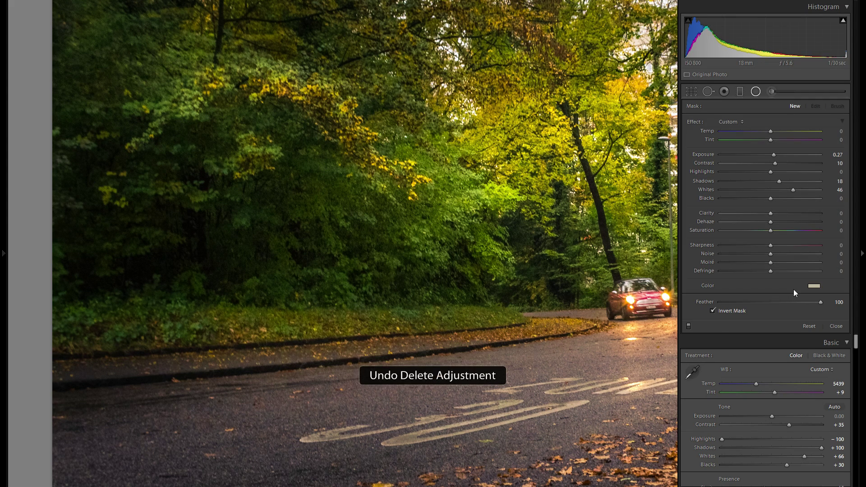
- Duplicate the grassy verge's radial filter onto the fallen leaves on the road and onto the ground beside the guardrail's near end
{"action": "left_click", "coordinate": [440, 274]}
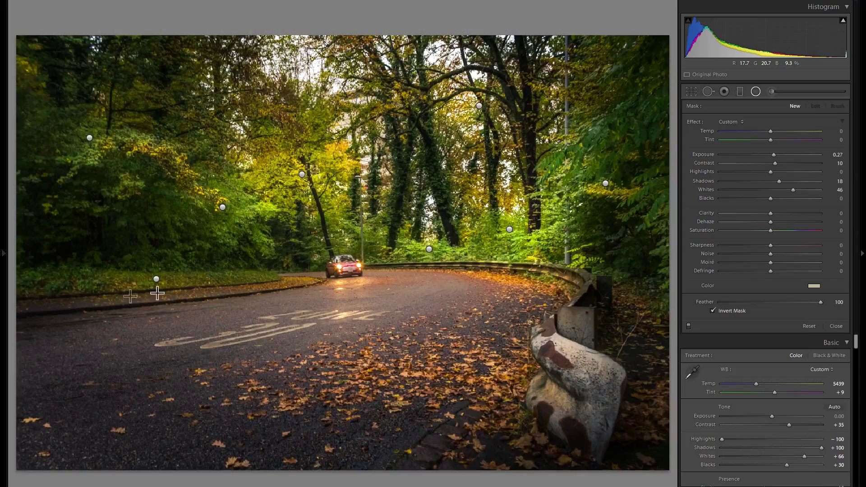
{"action": "left_click", "coordinate": [156, 279]}
{"action": "right_click", "coordinate": [186, 282]}
{"action": "key", "text": "Escape"}
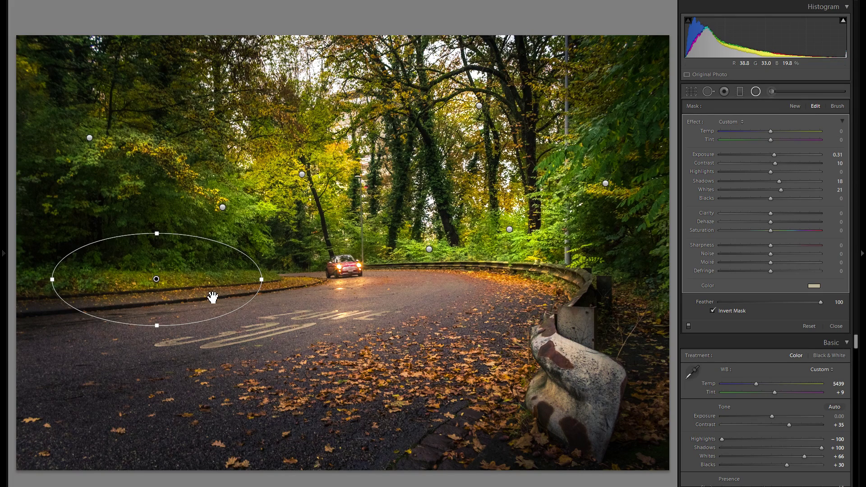
{"action": "left_click_drag", "start_coordinate": [416, 356], "coordinate": [478, 370]}
{"action": "right_click", "coordinate": [477, 369]}
{"action": "key", "text": "Escape"}
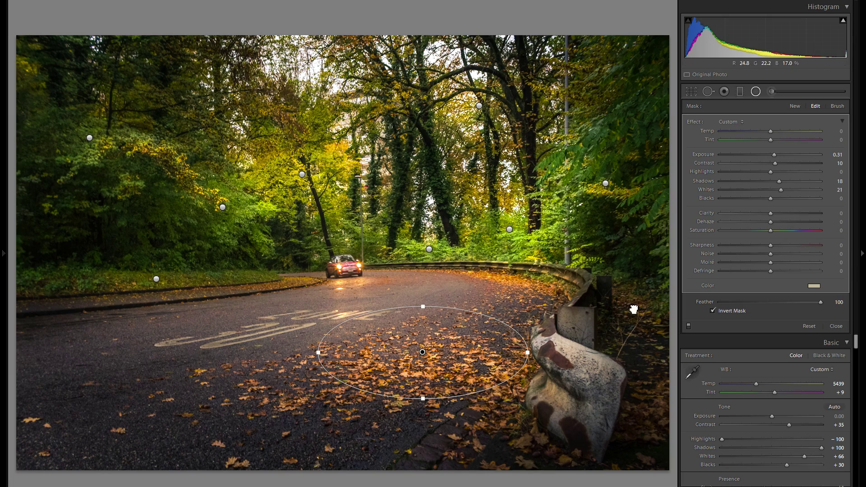
- Add another duplicate over the tree trunks in the middle of the photo and reshape it into a narrower, taller ellipse
{"action": "right_click", "coordinate": [655, 317]}
{"action": "left_click", "coordinate": [666, 318]}
{"action": "left_click_drag", "start_coordinate": [650, 315], "coordinate": [452, 174]}
{"action": "left_click_drag", "start_coordinate": [522, 166], "coordinate": [476, 164]}
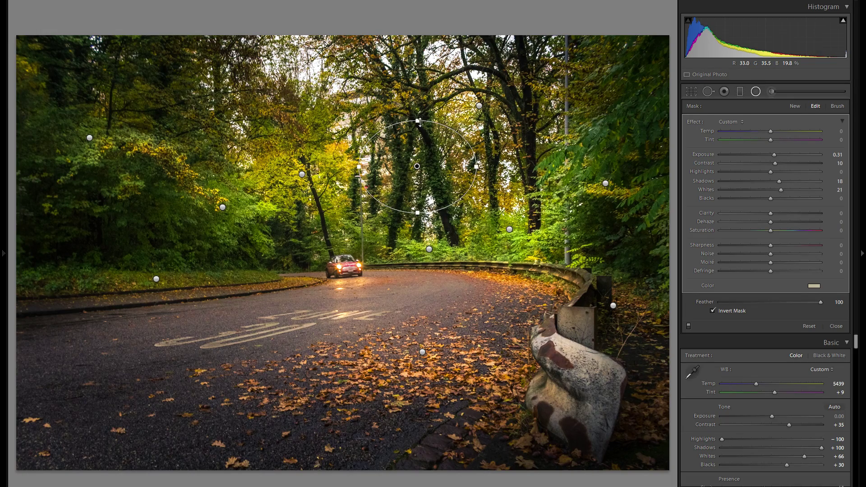
{"action": "left_click_drag", "start_coordinate": [419, 111], "coordinate": [418, 100]}
- Place a flattened duplicate over the leafy kerb just left of the car and set its Exposure to 0.13 and Whites to 19
{"action": "right_click", "coordinate": [438, 161]}
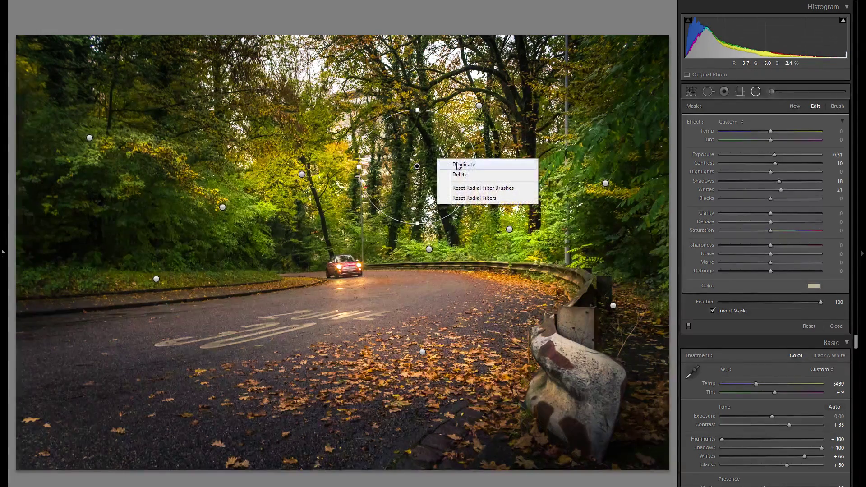
{"action": "left_click", "coordinate": [443, 167]}
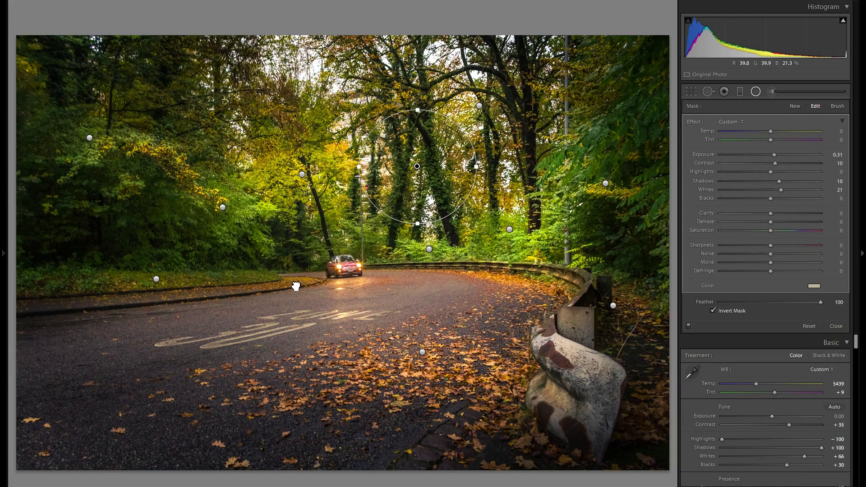
{"action": "left_click_drag", "start_coordinate": [296, 286], "coordinate": [296, 284]}
{"action": "left_click_drag", "start_coordinate": [272, 226], "coordinate": [283, 268]}
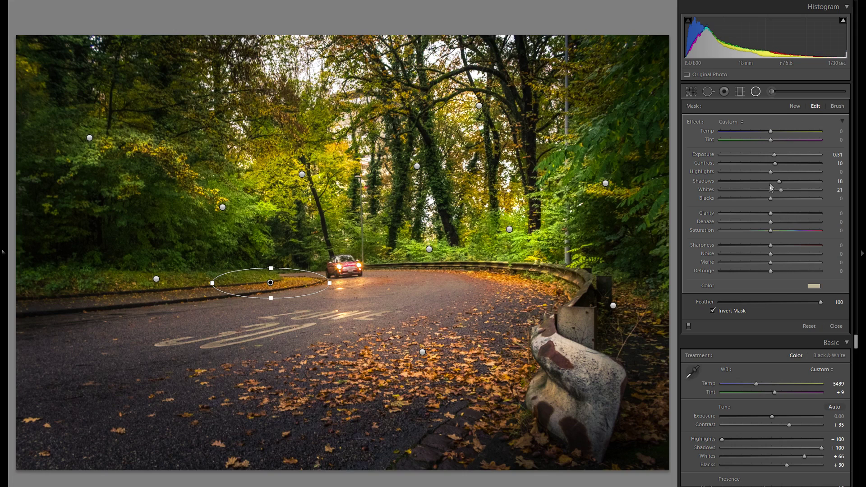
{"action": "left_click_drag", "start_coordinate": [774, 154], "coordinate": [772, 154]}
{"action": "left_click_drag", "start_coordinate": [782, 190], "coordinate": [782, 190]}
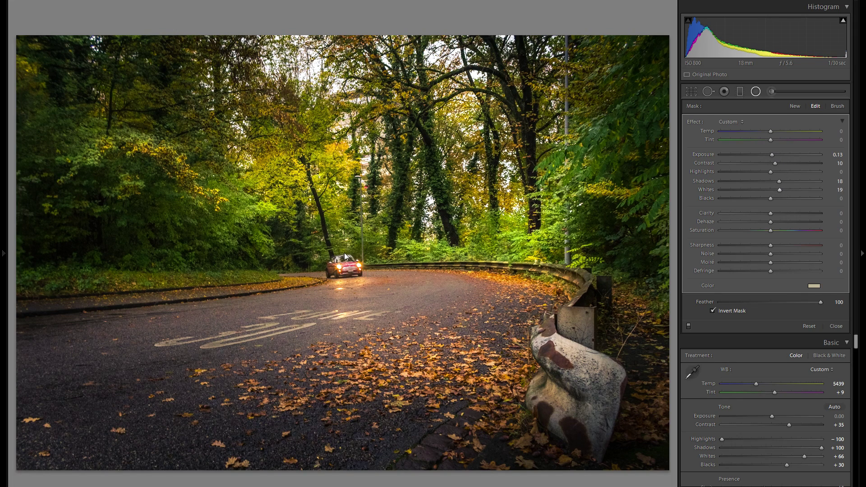
- Narrow the radial filter over the yellow tree above the car and inspect the area around the car
{"action": "left_click", "coordinate": [302, 175]}
{"action": "left_click_drag", "start_coordinate": [357, 173], "coordinate": [300, 172]}
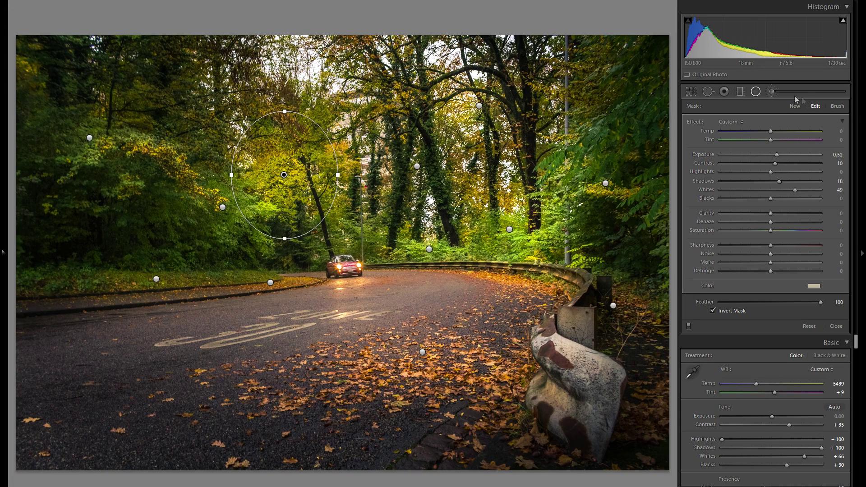
{"action": "left_click", "coordinate": [349, 268]}
{"action": "left_click", "coordinate": [374, 277]}
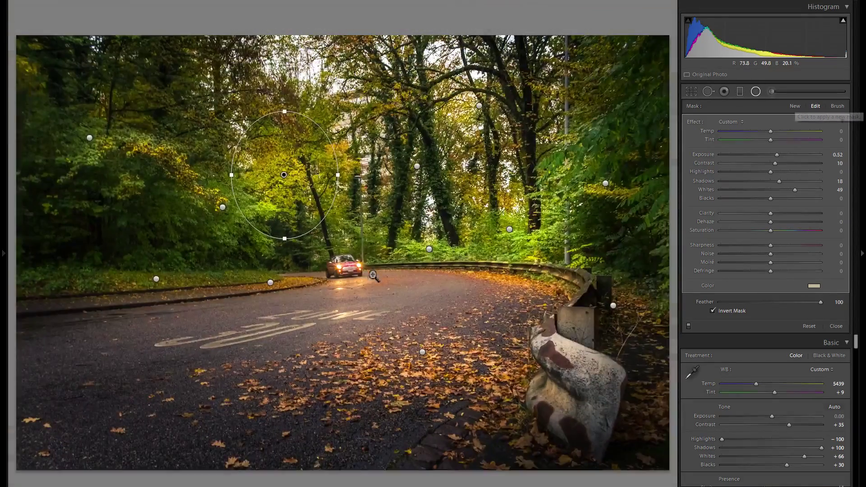
- Draw a large new radial filter over the road in front of the car, tilt it slightly, and compare the photo without radial filters
{"action": "left_click", "coordinate": [797, 105]}
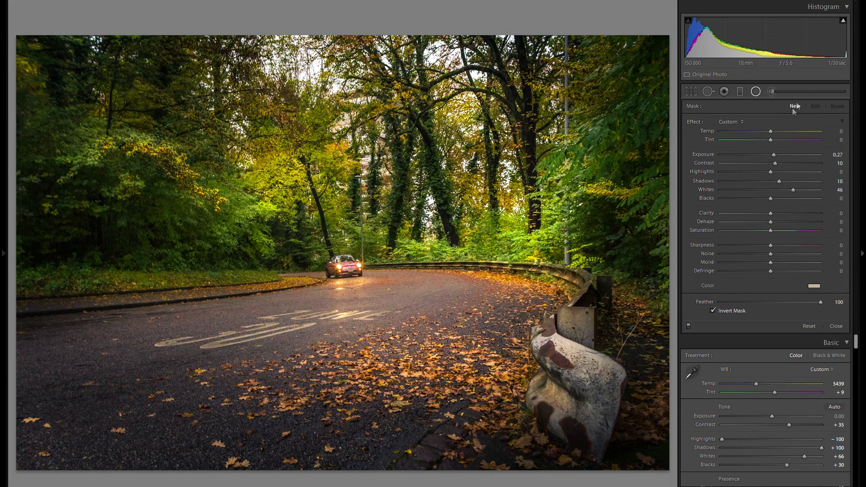
{"action": "left_click_drag", "start_coordinate": [314, 242], "coordinate": [434, 390]}
{"action": "left_click_drag", "start_coordinate": [315, 185], "coordinate": [350, 240]}
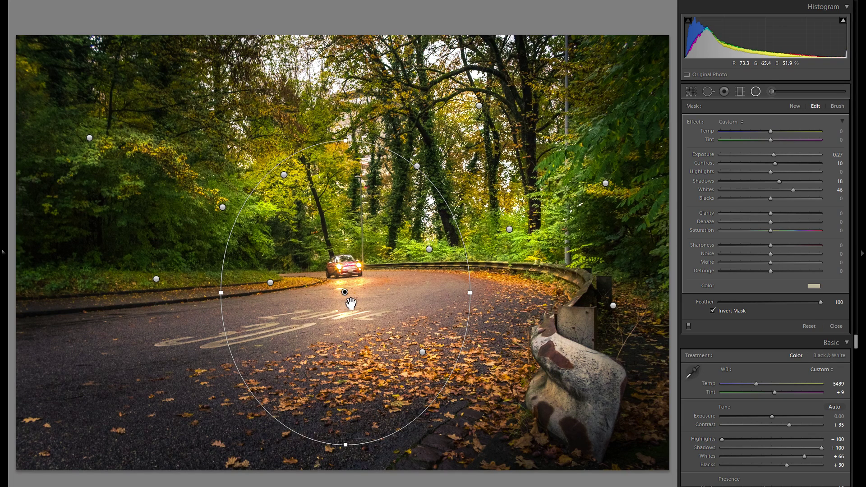
{"action": "left_click_drag", "start_coordinate": [345, 291], "coordinate": [347, 300]}
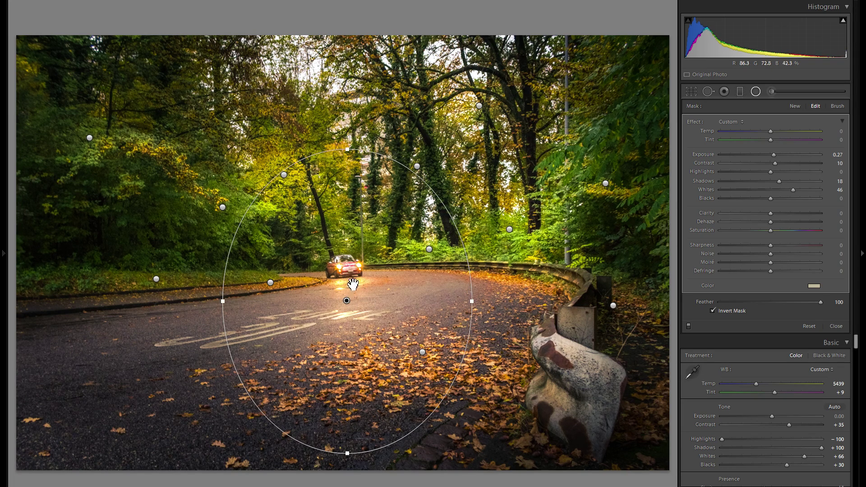
{"action": "left_click", "coordinate": [351, 287]}
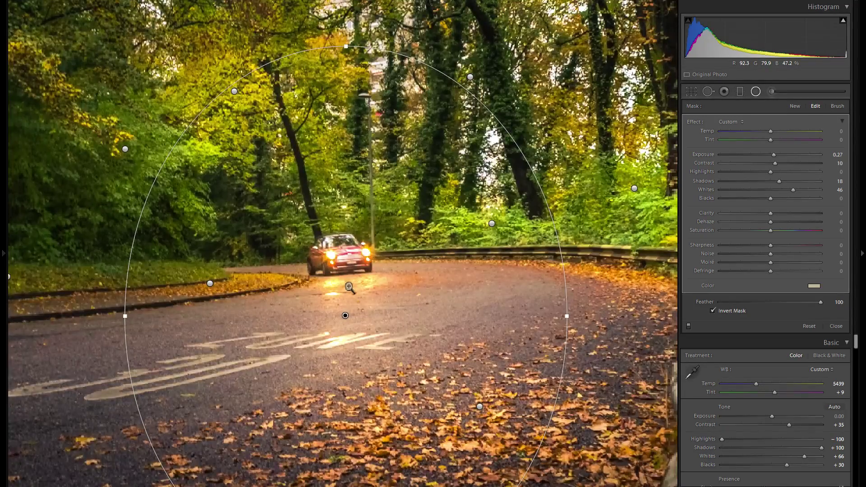
{"action": "left_click", "coordinate": [416, 267]}
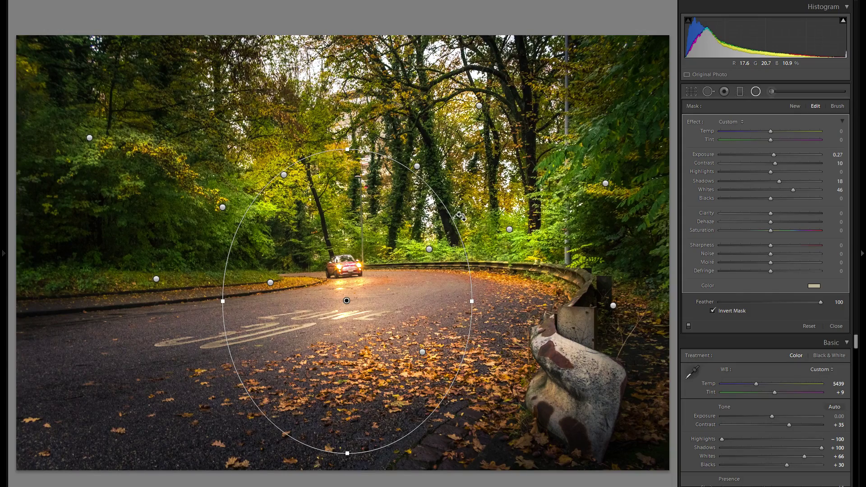
{"action": "left_click_drag", "start_coordinate": [461, 216], "coordinate": [463, 220]}
{"action": "left_click_drag", "start_coordinate": [408, 262], "coordinate": [402, 266]}
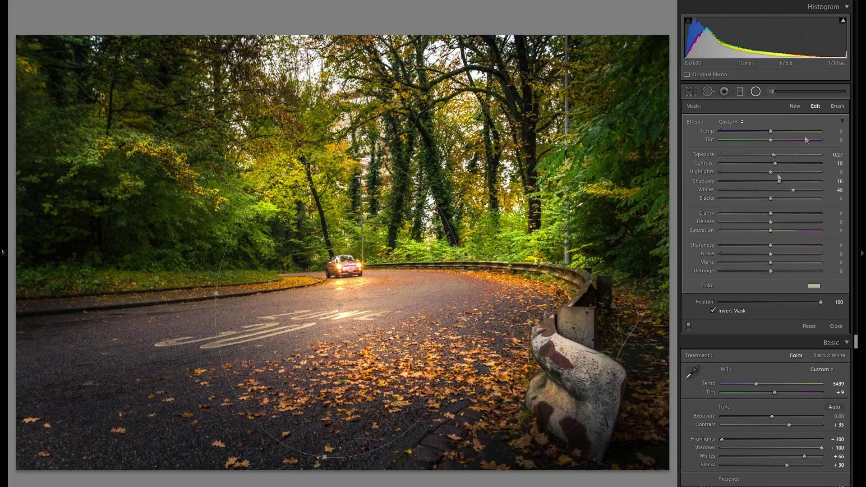
{"action": "left_click", "coordinate": [689, 327]}
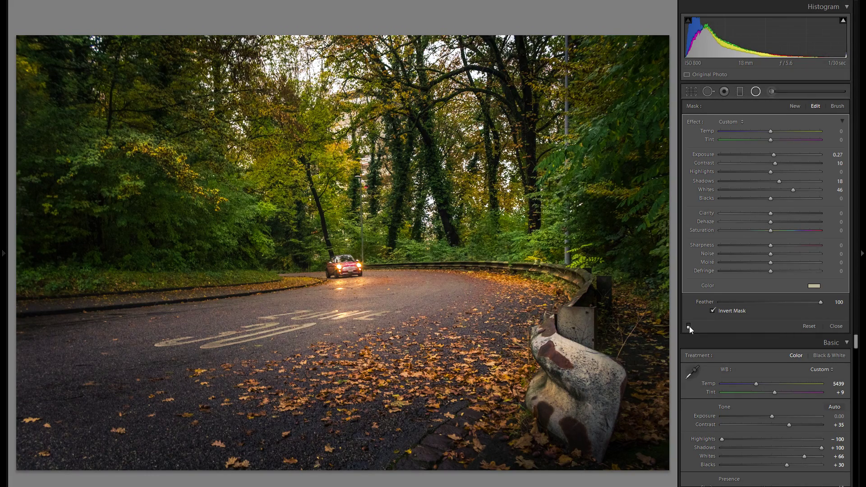
{"action": "left_click", "coordinate": [689, 325]}
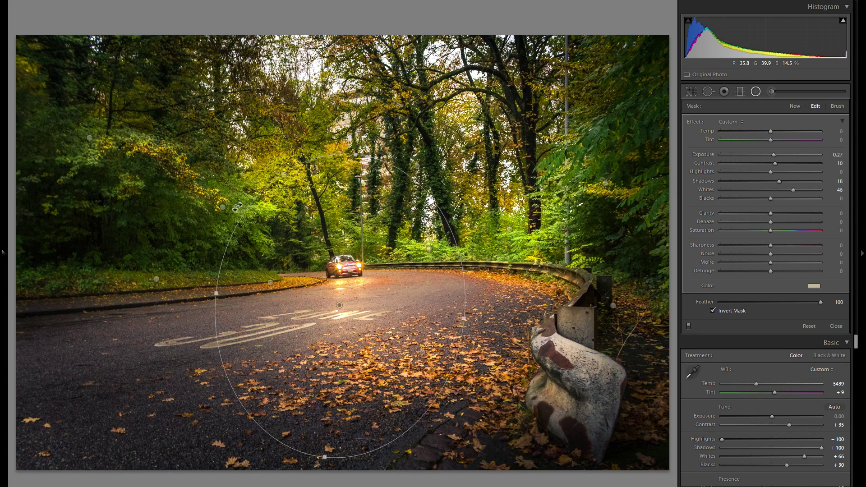
- Narrow the radial filters over the bushes on the road's far-left verge and over the tree trunks in the middle of the photo
{"action": "left_click", "coordinate": [223, 207]}
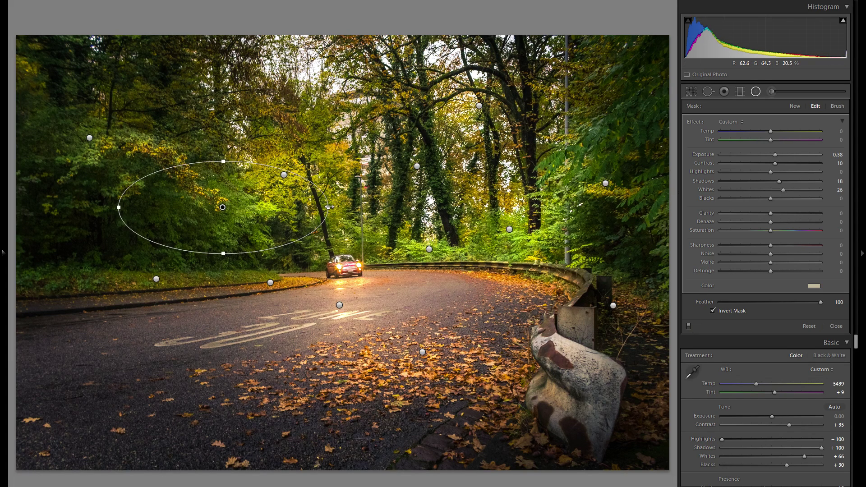
{"action": "left_click_drag", "start_coordinate": [269, 208], "coordinate": [269, 208]}
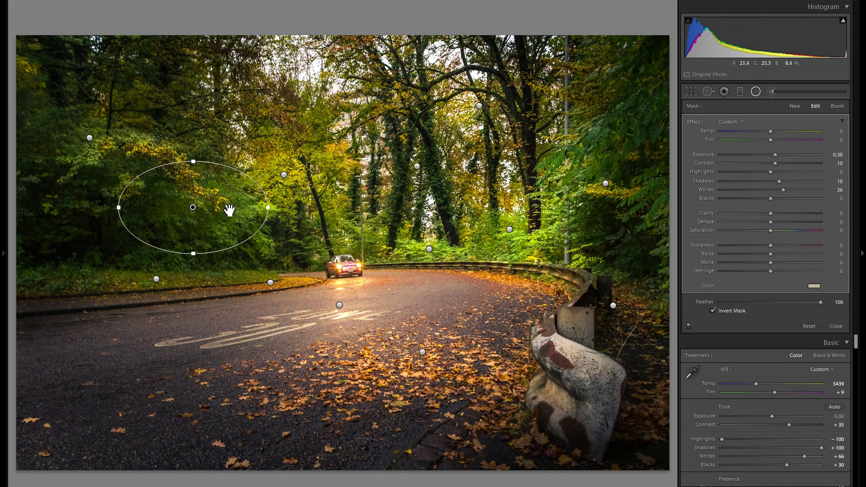
{"action": "left_click", "coordinate": [417, 168]}
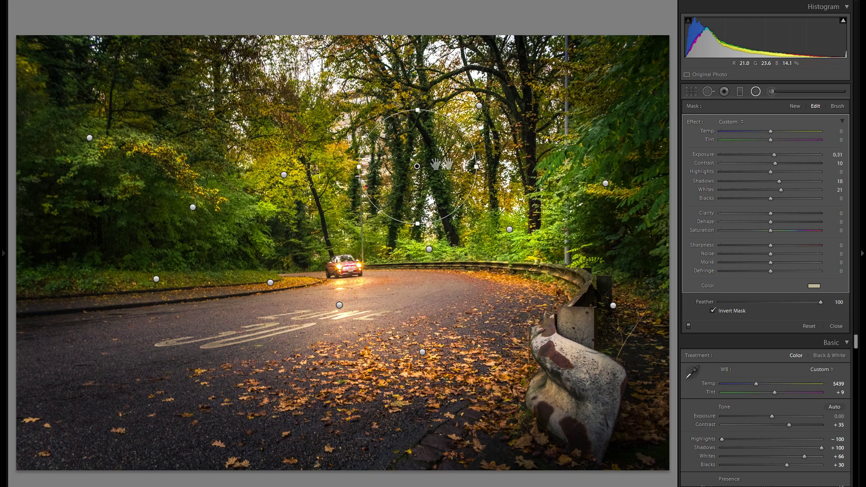
{"action": "left_click_drag", "start_coordinate": [457, 168], "coordinate": [436, 168]}
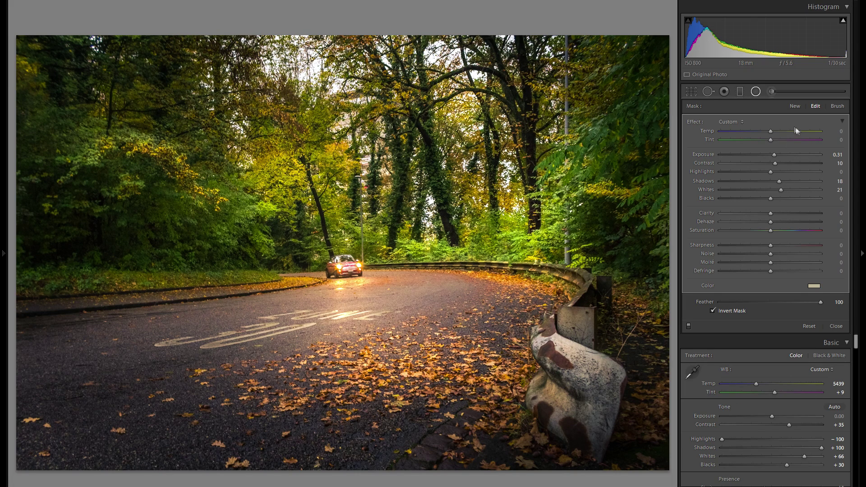
- Reset the settings for a new radial filter and set Exposure to -0.42, Contrast to 11, Shadows to -18 and Blacks to -10
{"action": "left_click", "coordinate": [796, 107]}
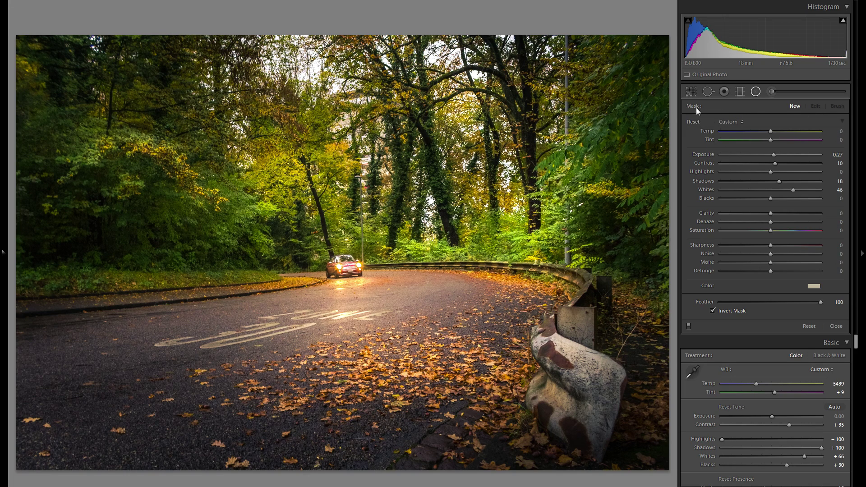
{"action": "left_click", "coordinate": [694, 121], "text": "alt"}
{"action": "left_click_drag", "start_coordinate": [771, 155], "coordinate": [766, 156]}
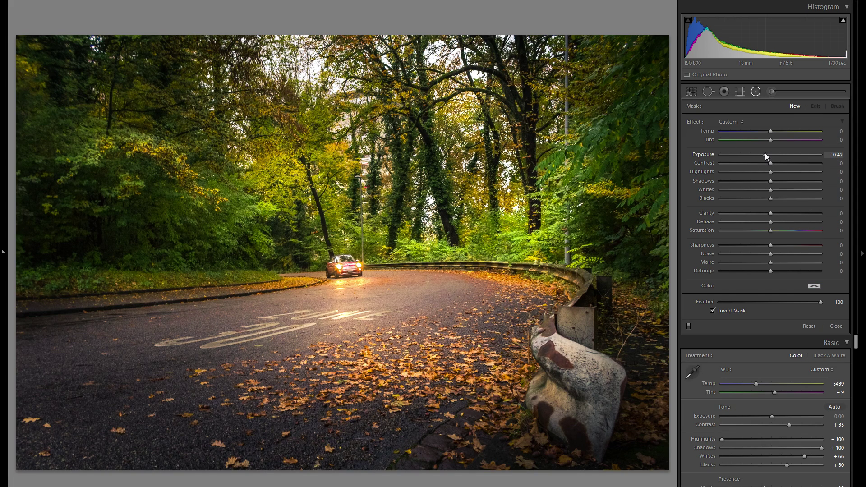
{"action": "left_click_drag", "start_coordinate": [771, 199], "coordinate": [770, 201]}
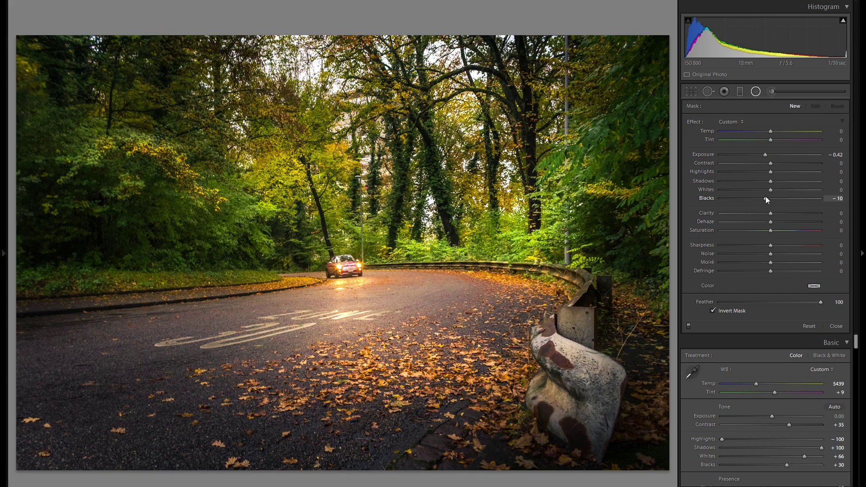
{"action": "left_click_drag", "start_coordinate": [771, 163], "coordinate": [763, 182]}
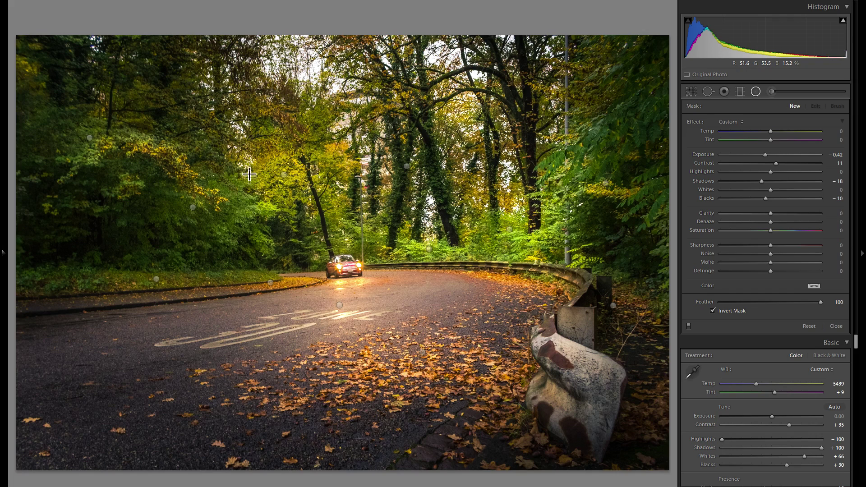
- Draw a narrow upright radial filter over the dark gap between the bushes and the yellow tree and set its Contrast to 49
{"action": "left_click_drag", "start_coordinate": [250, 169], "coordinate": [278, 217]}
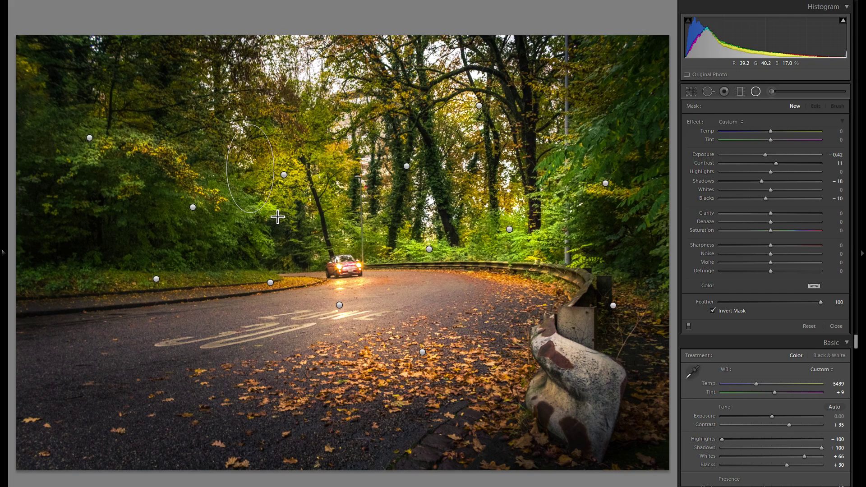
{"action": "left_click_drag", "start_coordinate": [260, 176], "coordinate": [261, 188]}
{"action": "left_click_drag", "start_coordinate": [776, 163], "coordinate": [795, 164]}
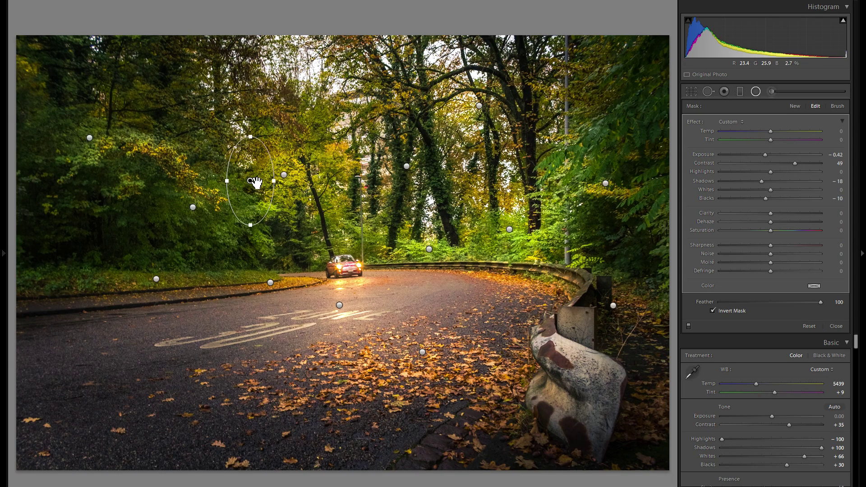
- Duplicate the narrow darkening radial filter and move the copy onto the shaded base of the bushes behind the grassy verge
{"action": "right_click", "coordinate": [251, 181]}
{"action": "left_click", "coordinate": [195, 208]}
{"action": "left_click", "coordinate": [194, 208]}
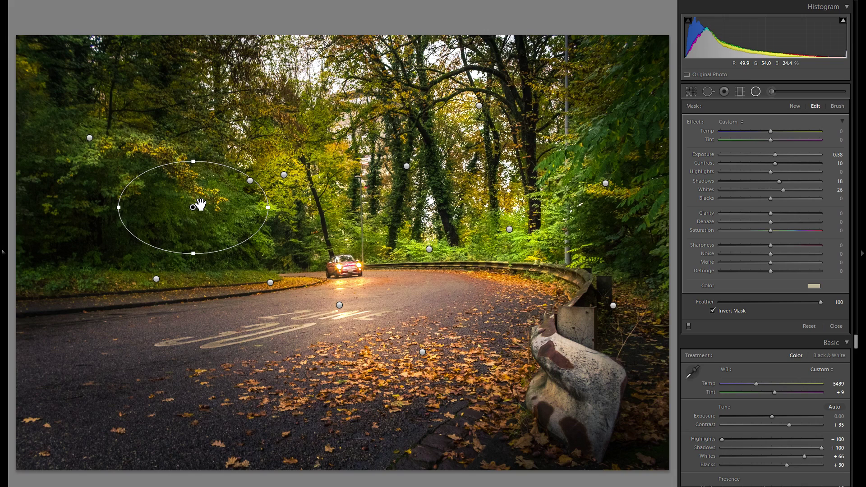
{"action": "left_click", "coordinate": [251, 181]}
{"action": "right_click", "coordinate": [254, 183]}
{"action": "left_click", "coordinate": [269, 188]}
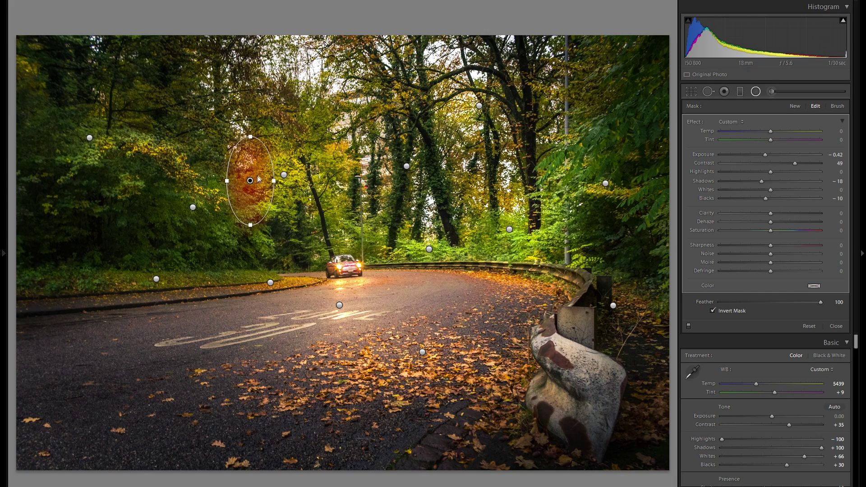
{"action": "left_click_drag", "start_coordinate": [262, 175], "coordinate": [211, 253]}
- Set the copy's Contrast to 26, Blacks to -6 and Exposure to -0.20, and nudge it slightly up into the bushes
{"action": "left_click_drag", "start_coordinate": [795, 164], "coordinate": [784, 163]}
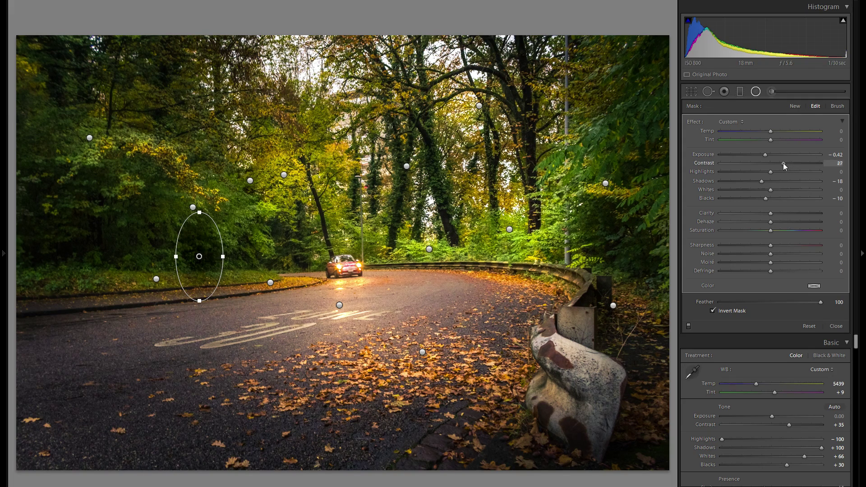
{"action": "left_click_drag", "start_coordinate": [765, 198], "coordinate": [767, 199]}
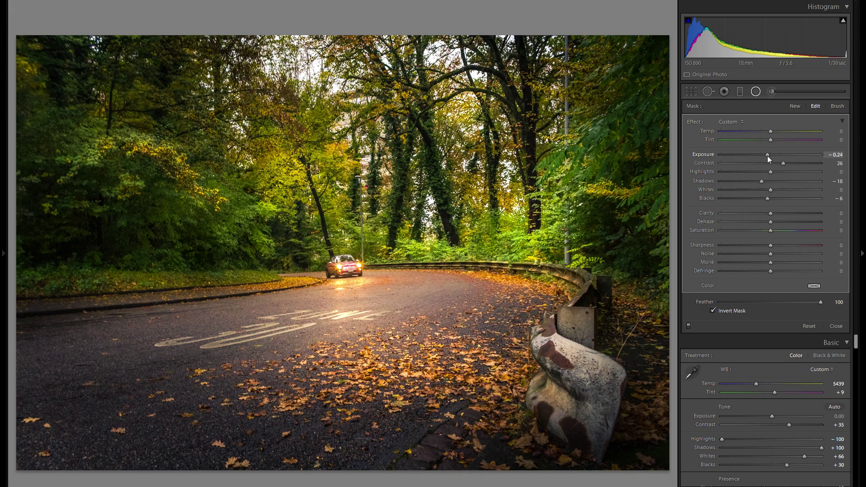
{"action": "left_click_drag", "start_coordinate": [767, 155], "coordinate": [768, 155]}
{"action": "left_click_drag", "start_coordinate": [212, 255], "coordinate": [209, 249]}
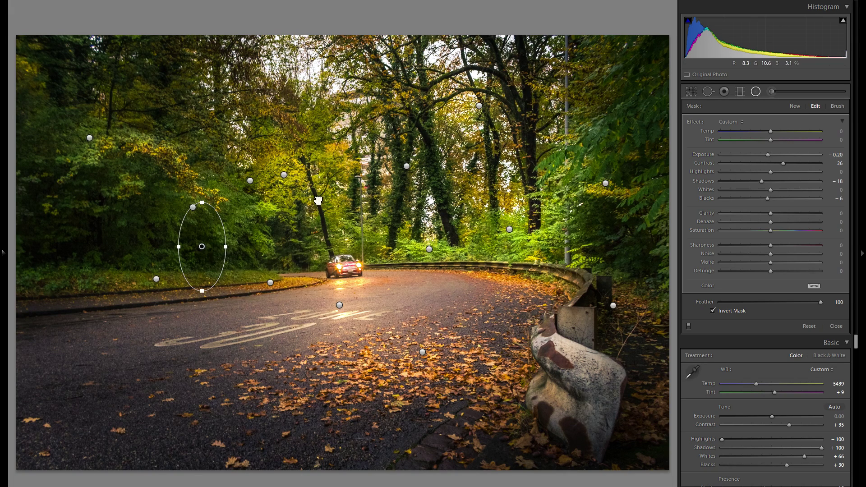
- Duplicate the darkening filter onto the thin trunk above the car with Exposure -0.38, and place a shortened copy at the large leaning trunk's foot
{"action": "left_click_drag", "start_coordinate": [281, 177], "coordinate": [324, 174]}
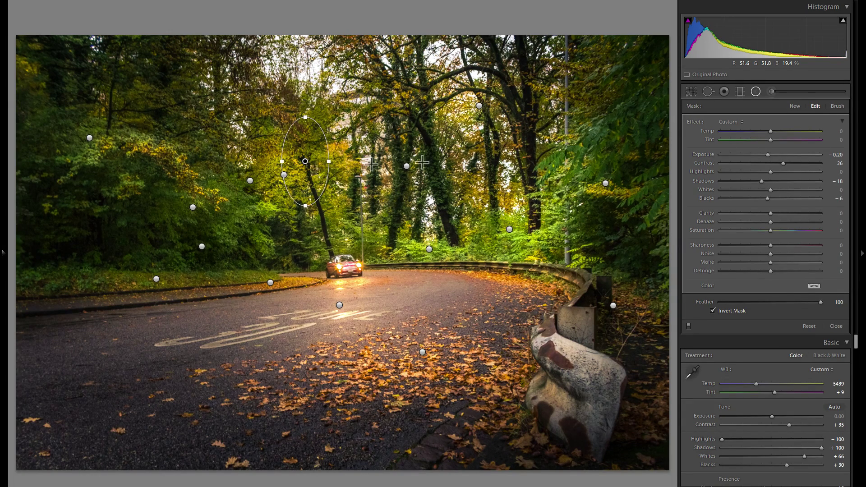
{"action": "left_click_drag", "start_coordinate": [768, 155], "coordinate": [767, 154]}
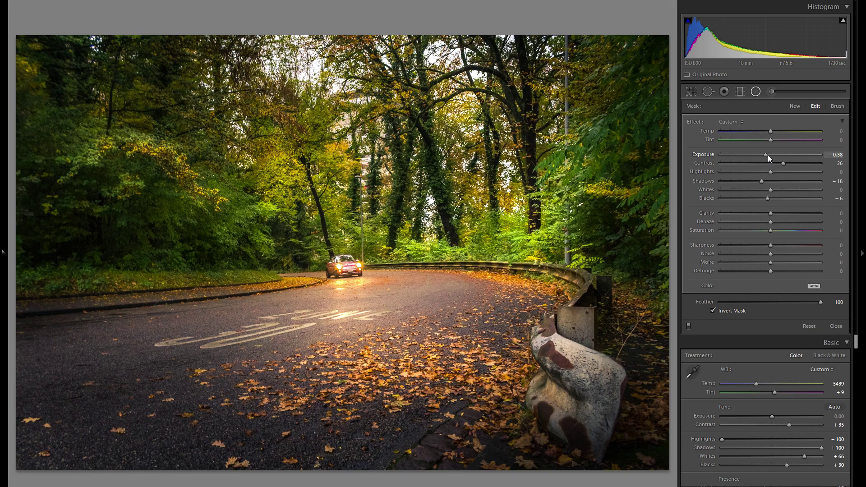
{"action": "right_click", "coordinate": [312, 160]}
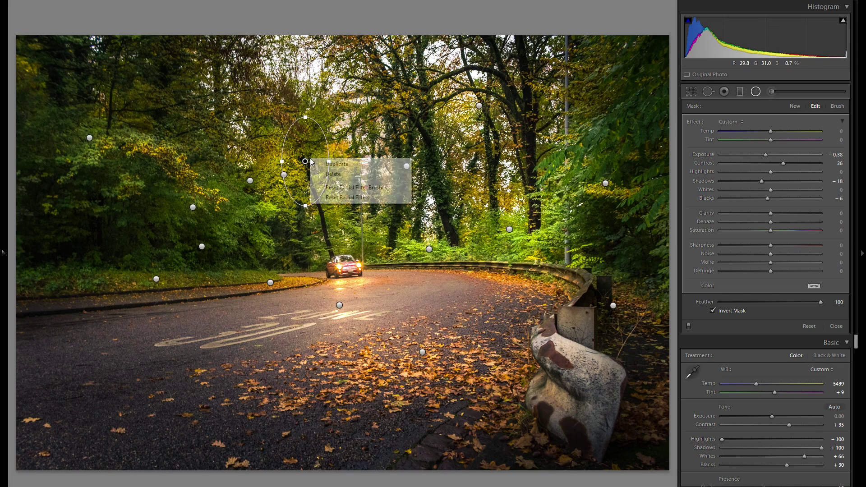
{"action": "left_click", "coordinate": [400, 194]}
{"action": "left_click_drag", "start_coordinate": [481, 249], "coordinate": [395, 370]}
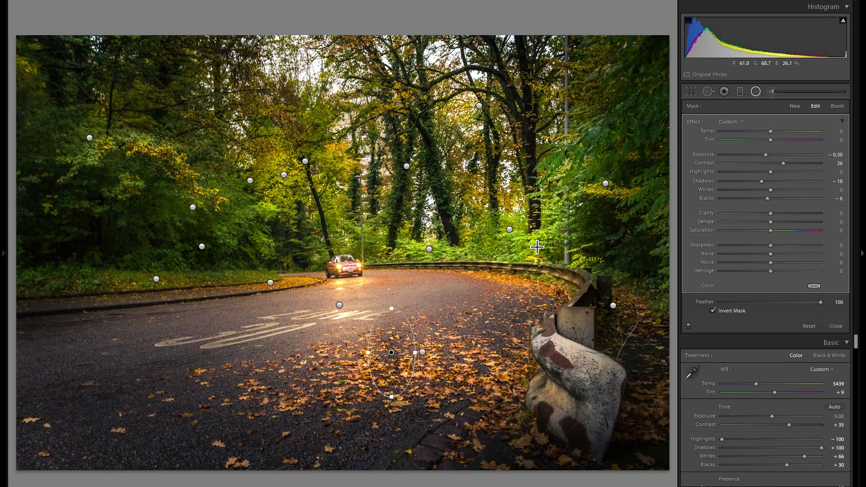
{"action": "left_click_drag", "start_coordinate": [391, 339], "coordinate": [467, 225]}
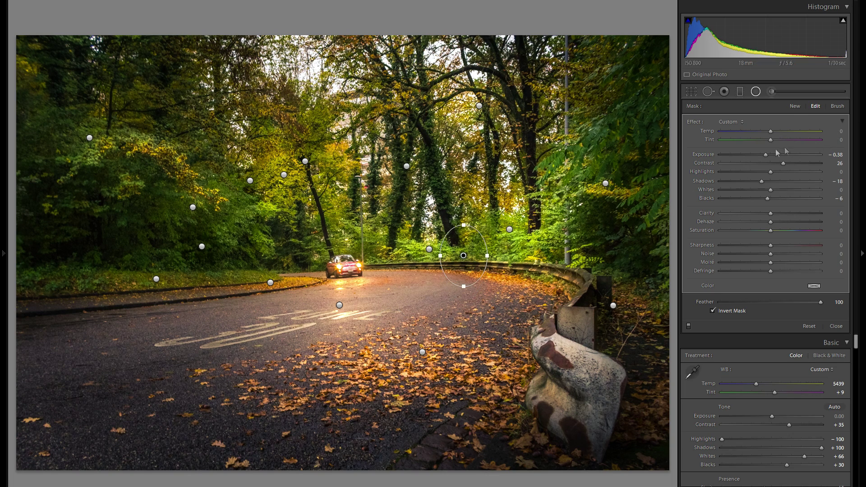
- Deepen the radial filter at the leaning trunk's foot by setting Blacks to -49 and Exposure to -0.56
{"action": "left_click", "coordinate": [757, 199]}
{"action": "left_click_drag", "start_coordinate": [756, 197], "coordinate": [755, 198]}
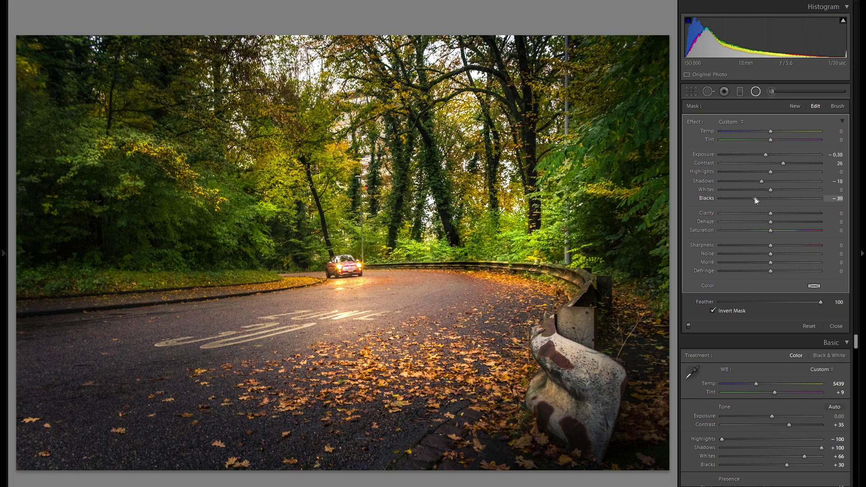
{"action": "left_click", "coordinate": [746, 197]}
{"action": "left_click_drag", "start_coordinate": [765, 154], "coordinate": [761, 154]}
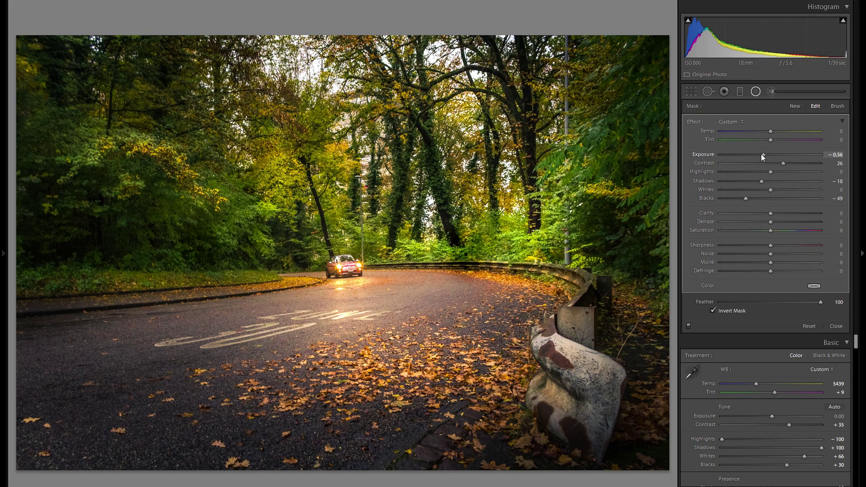
- Duplicate the trunk-foot darkening filter onto the trunk bases just right of the car and onto the shrubs beside the lamp post
{"action": "right_click", "coordinate": [469, 254]}
{"action": "left_click", "coordinate": [481, 259]}
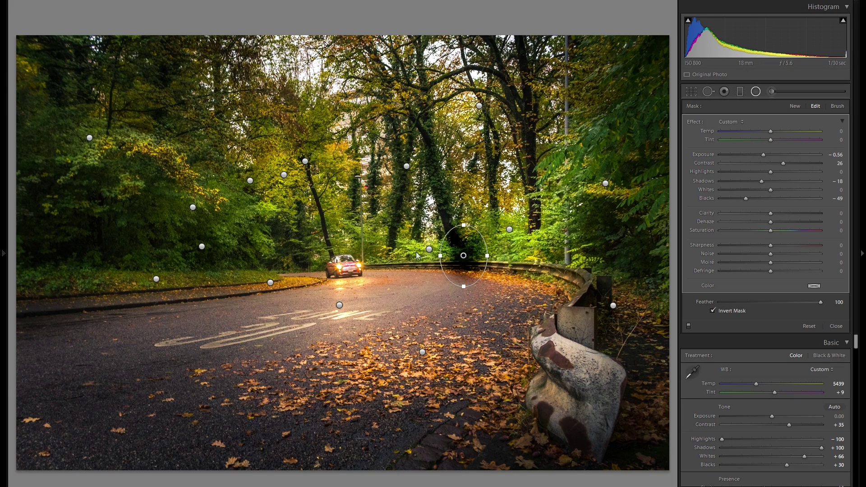
{"action": "left_click_drag", "start_coordinate": [395, 250], "coordinate": [384, 248]}
{"action": "left_click_drag", "start_coordinate": [474, 258], "coordinate": [541, 250]}
- Place a widened duplicate over the dark foliage right of the lamp post and set Contrast to 14, Blacks to -19 and Exposure to -0.23
{"action": "left_click_drag", "start_coordinate": [641, 309], "coordinate": [639, 172]}
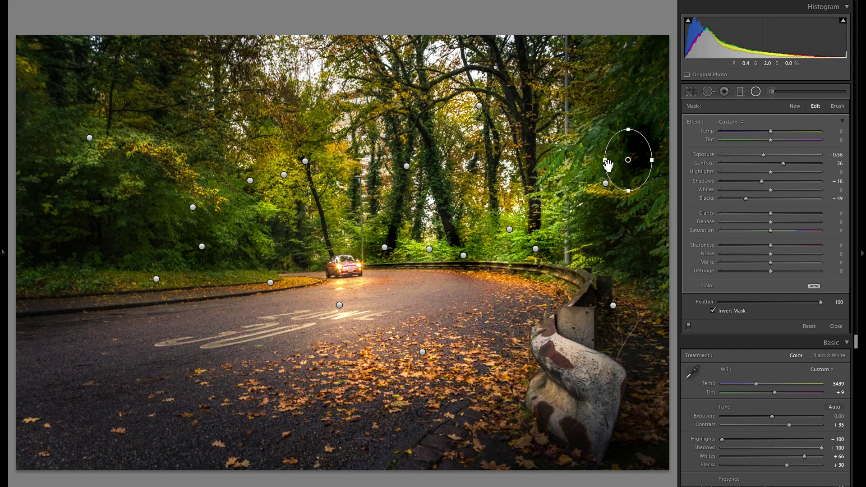
{"action": "left_click_drag", "start_coordinate": [569, 163], "coordinate": [568, 160]}
{"action": "left_click_drag", "start_coordinate": [783, 163], "coordinate": [778, 163]}
{"action": "left_click", "coordinate": [762, 199]}
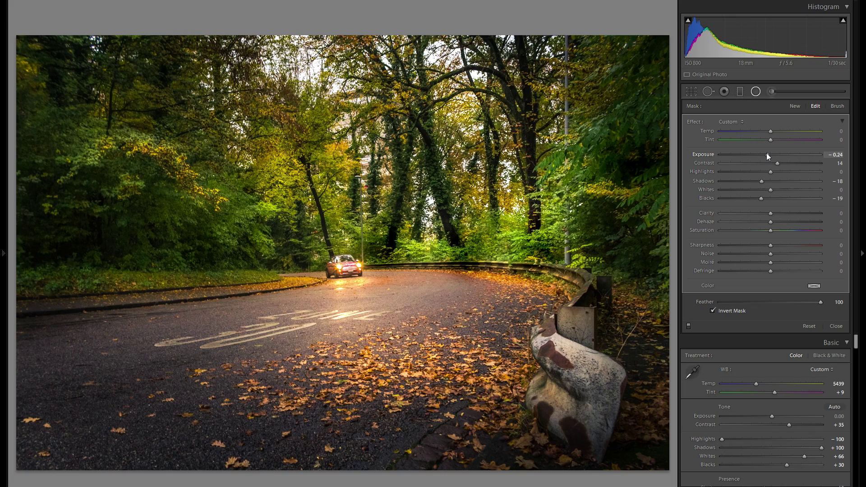
- Duplicate the wide darkening filter and move the copy up onto the tree foliage near the photo's upper-right corner
{"action": "right_click", "coordinate": [652, 159]}
{"action": "left_click", "coordinate": [673, 163]}
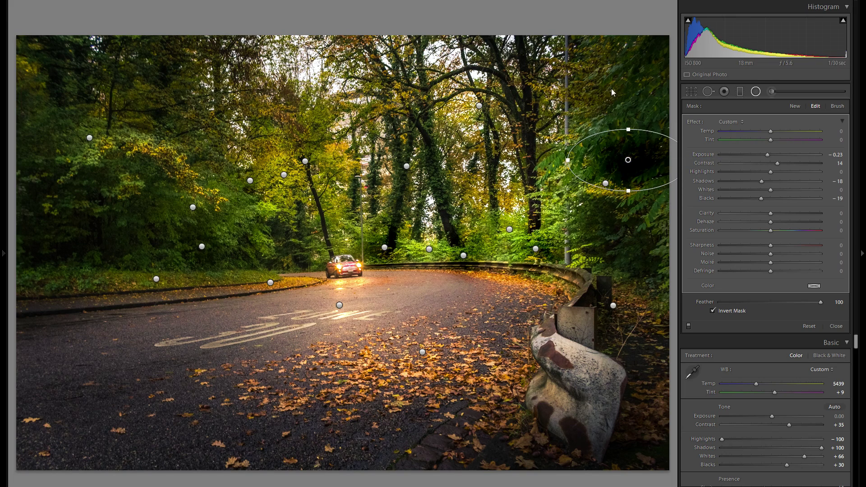
{"action": "left_click_drag", "start_coordinate": [643, 166], "coordinate": [613, 93]}
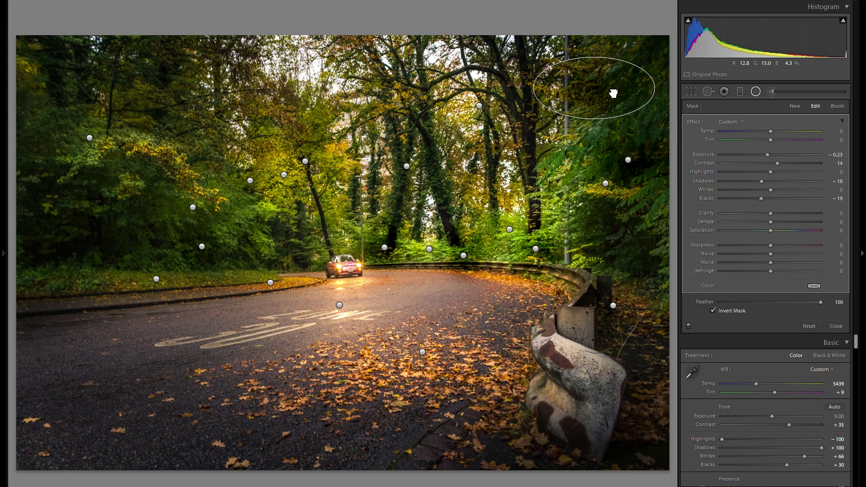
- Duplicate the upper-right foliage filter onto the road's edge below the kerb, widening the copy and setting Blacks to -14
{"action": "right_click", "coordinate": [630, 97]}
{"action": "key", "text": "Escape"}
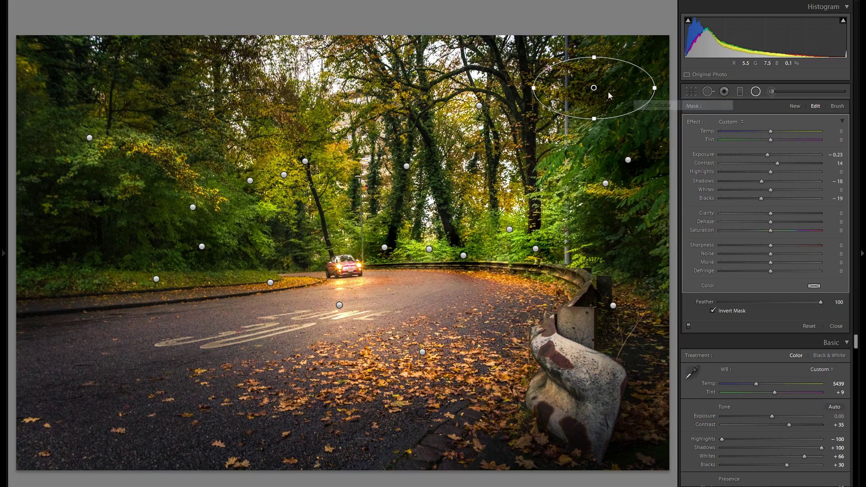
{"action": "left_click_drag", "start_coordinate": [467, 336], "coordinate": [320, 307]}
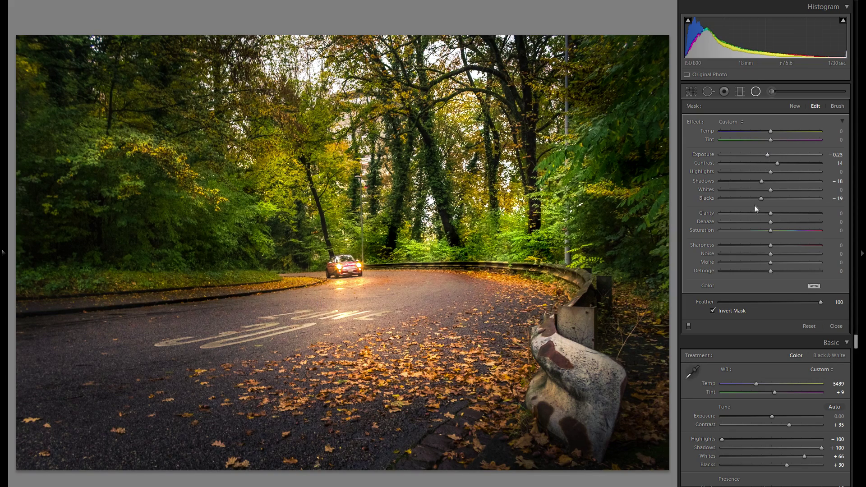
- Duplicate the widened road-edge filter onto the guardrail's bend and onto the leaf-covered ground beside the white stone
{"action": "right_click", "coordinate": [223, 292]}
{"action": "left_click", "coordinate": [233, 294]}
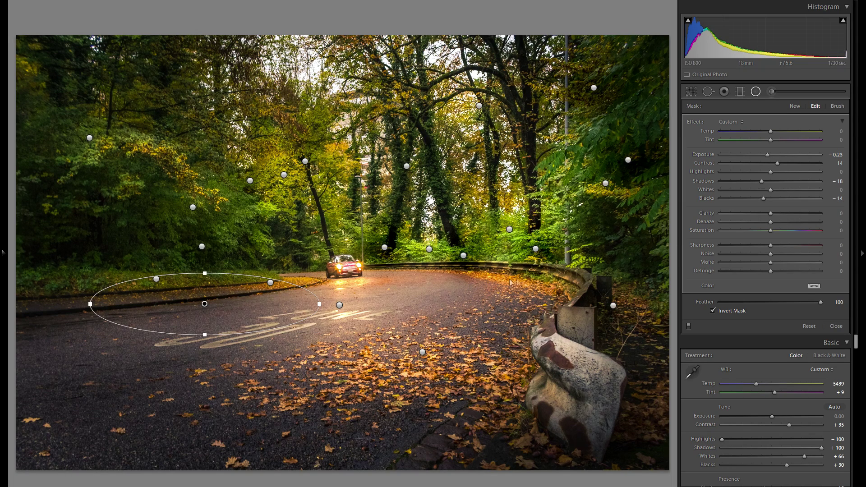
{"action": "left_click_drag", "start_coordinate": [237, 296], "coordinate": [590, 287]}
{"action": "right_click", "coordinate": [589, 286]}
{"action": "key", "text": "Escape"}
{"action": "left_click_drag", "start_coordinate": [572, 295], "coordinate": [548, 387]}
- Duplicate the wide darkening filter onto the trees in the photo's upper-left area and onto the foliage at its left edge
{"action": "right_click", "coordinate": [568, 392]}
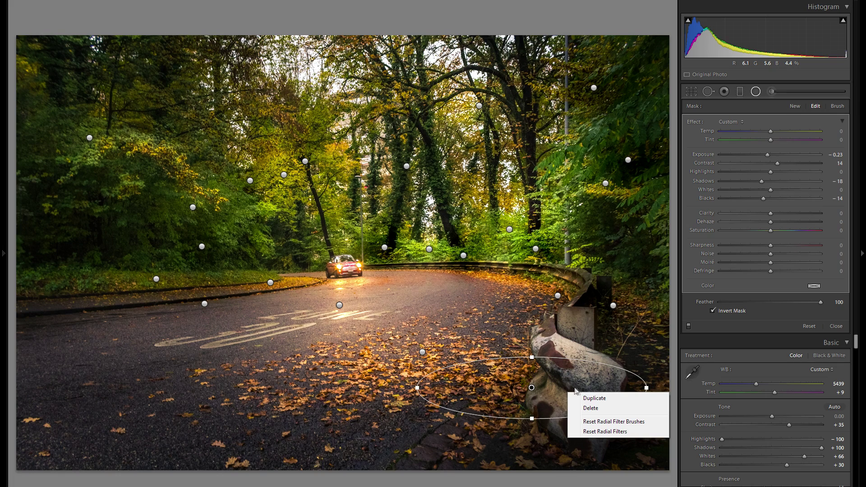
{"action": "left_click", "coordinate": [587, 400]}
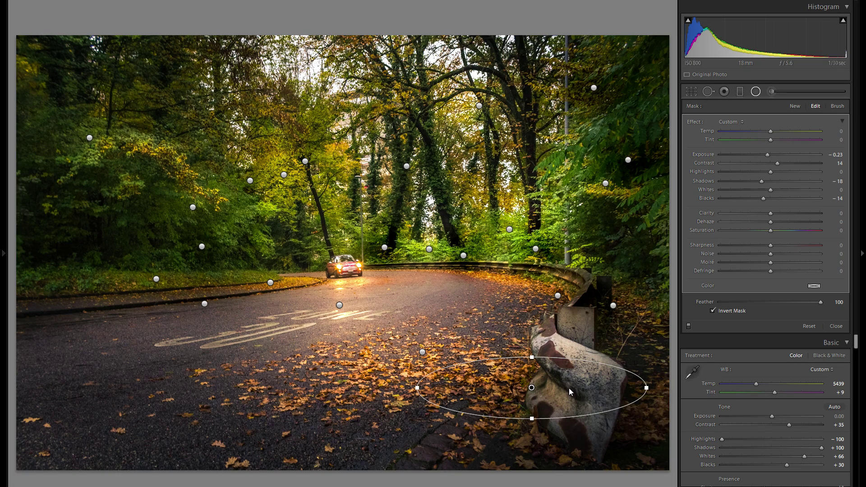
{"action": "left_click_drag", "start_coordinate": [356, 397], "coordinate": [213, 107]}
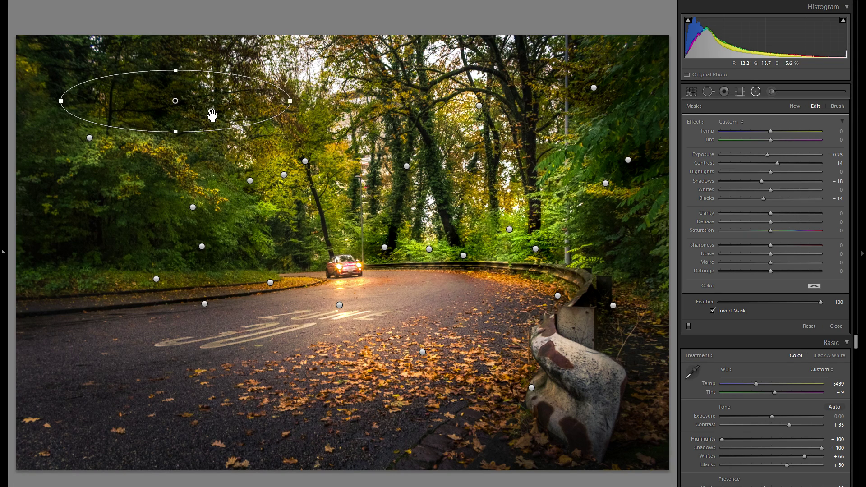
{"action": "right_click", "coordinate": [212, 107]}
{"action": "left_click", "coordinate": [215, 114]}
{"action": "left_click_drag", "start_coordinate": [51, 142], "coordinate": [60, 140]}
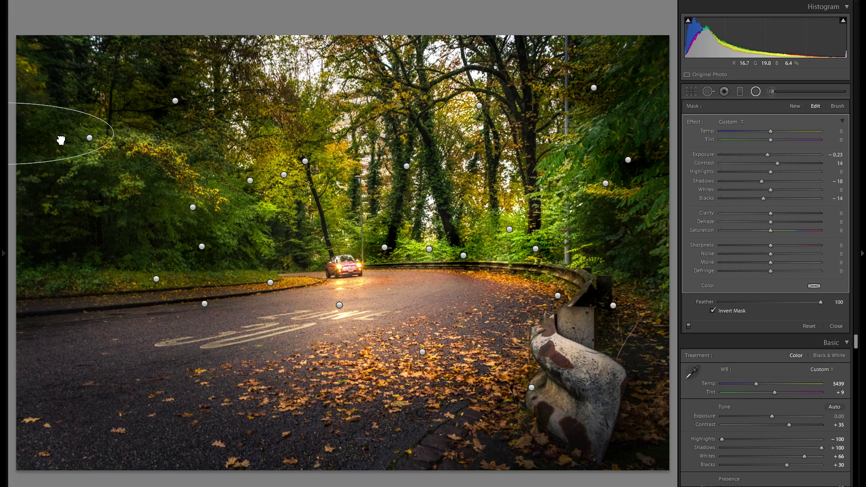
- Duplicate the wide filter onto the central trees, stretch the copy vertically to nearly circular and position it above the car
{"action": "right_click", "coordinate": [86, 138]}
{"action": "left_click", "coordinate": [102, 144]}
{"action": "left_click_drag", "start_coordinate": [418, 211], "coordinate": [435, 179]}
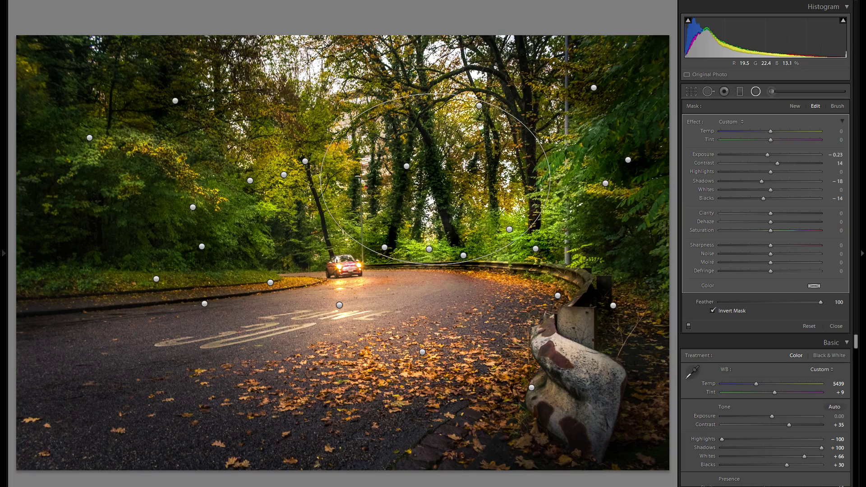
{"action": "left_click_drag", "start_coordinate": [435, 148], "coordinate": [435, 94]}
{"action": "left_click_drag", "start_coordinate": [376, 137], "coordinate": [375, 134]}
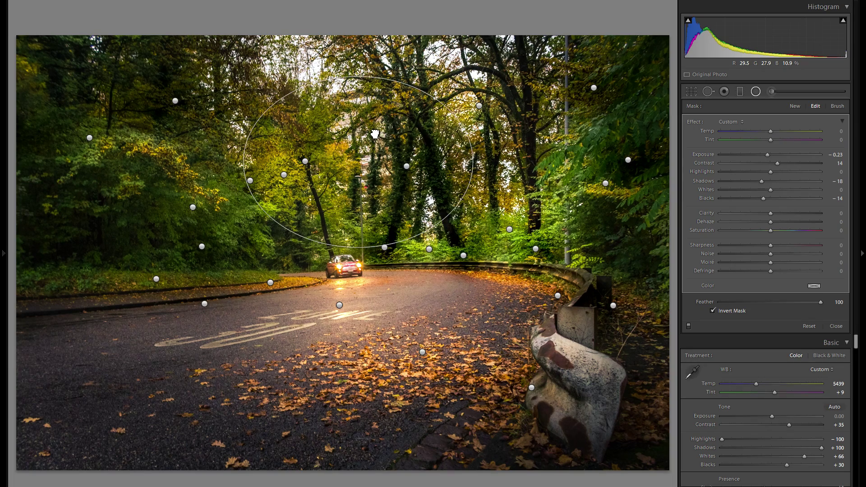
{"action": "left_click_drag", "start_coordinate": [437, 159], "coordinate": [402, 156]}
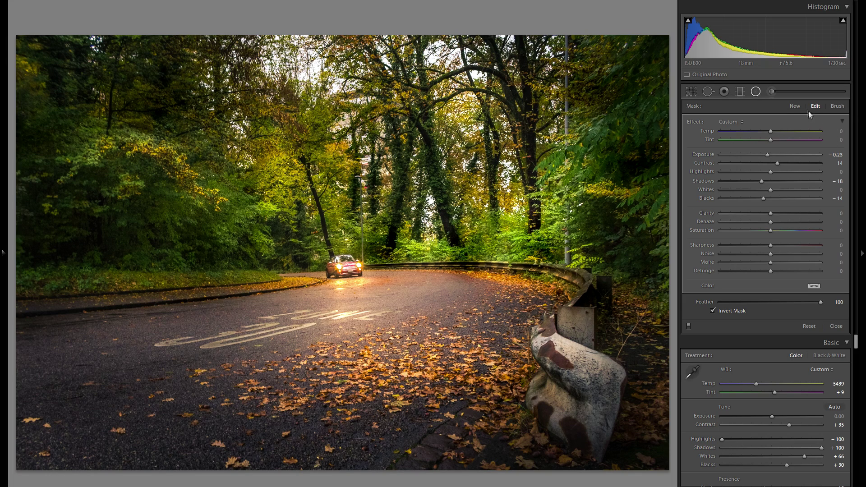
- Add a small new radial filter over the bright shrubs behind the guardrail's bend and set Exposure to -0.49
{"action": "key", "text": "Return"}
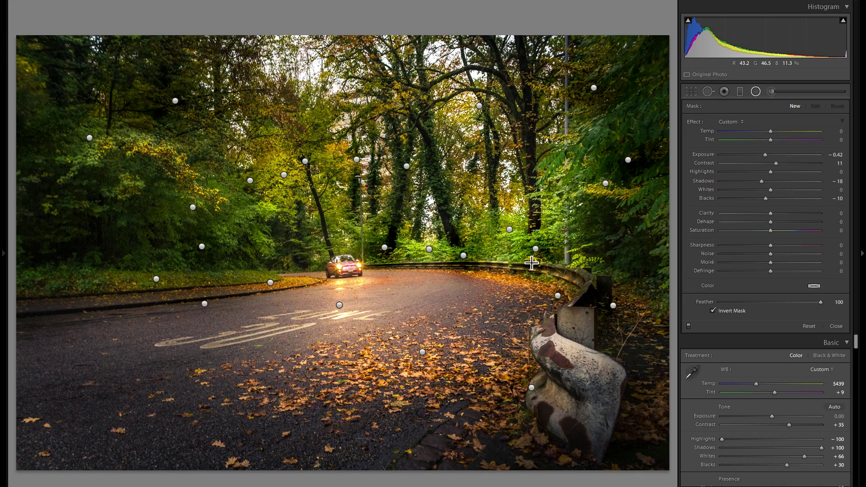
{"action": "left_click", "coordinate": [506, 224]}
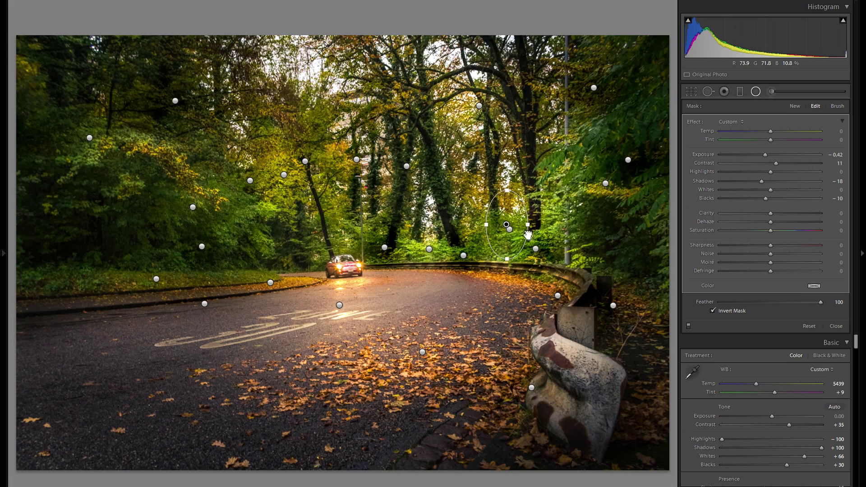
{"action": "left_click_drag", "start_coordinate": [532, 240], "coordinate": [547, 266]}
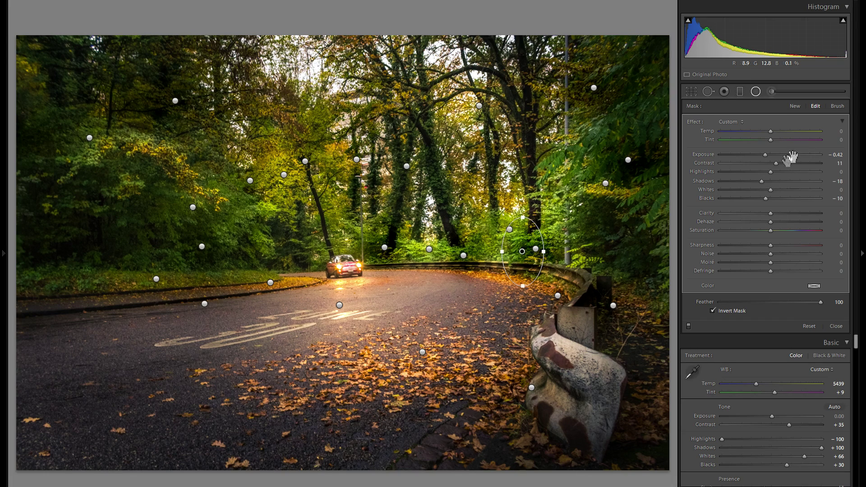
{"action": "left_click_drag", "start_coordinate": [770, 156], "coordinate": [767, 156]}
- Duplicate the small shrub filter onto the leaning trunk and onto the trunks beside the distant lamp post behind the car
{"action": "right_click", "coordinate": [522, 248]}
{"action": "left_click", "coordinate": [542, 254]}
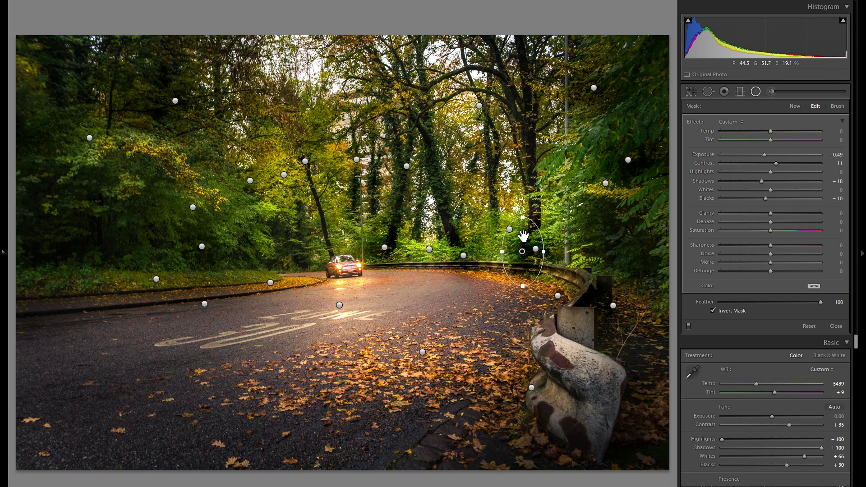
{"action": "left_click_drag", "start_coordinate": [526, 236], "coordinate": [311, 210]}
{"action": "right_click", "coordinate": [310, 210]}
{"action": "key", "text": "Escape"}
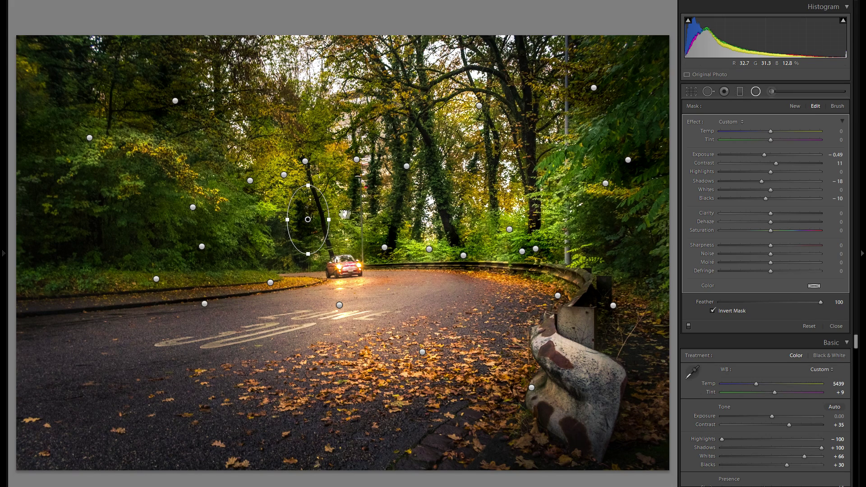
{"action": "left_click", "coordinate": [372, 206]}
{"action": "left_click", "coordinate": [371, 205]}
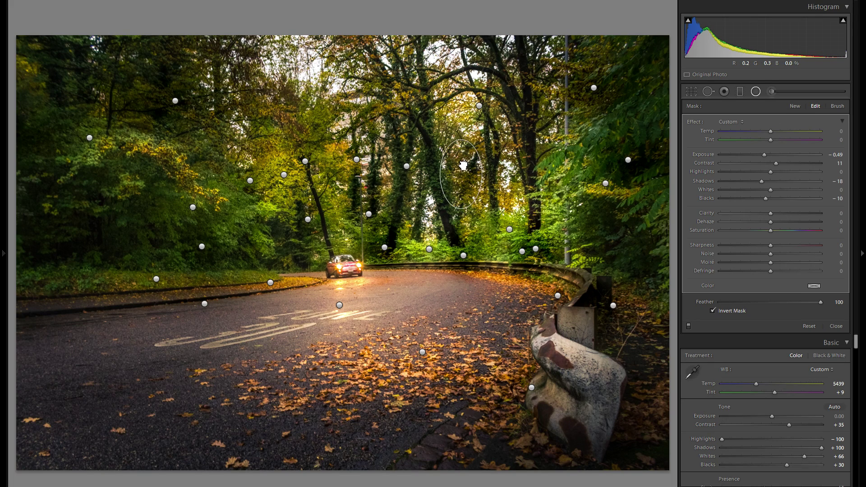
- Place another small copy over the gap between the central trunks and duplicate it up onto the branches near the photo's top
{"action": "left_click", "coordinate": [463, 163]}
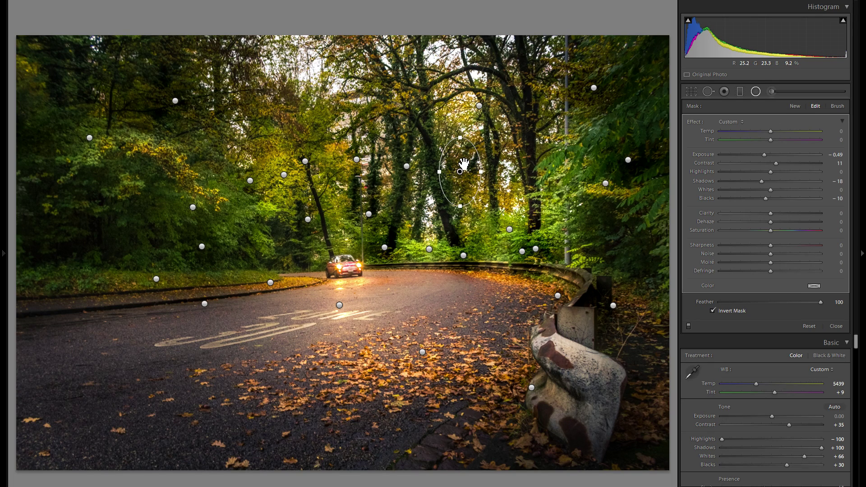
{"action": "right_click", "coordinate": [464, 163]}
{"action": "left_click", "coordinate": [492, 170]}
{"action": "left_click_drag", "start_coordinate": [462, 161], "coordinate": [468, 71]}
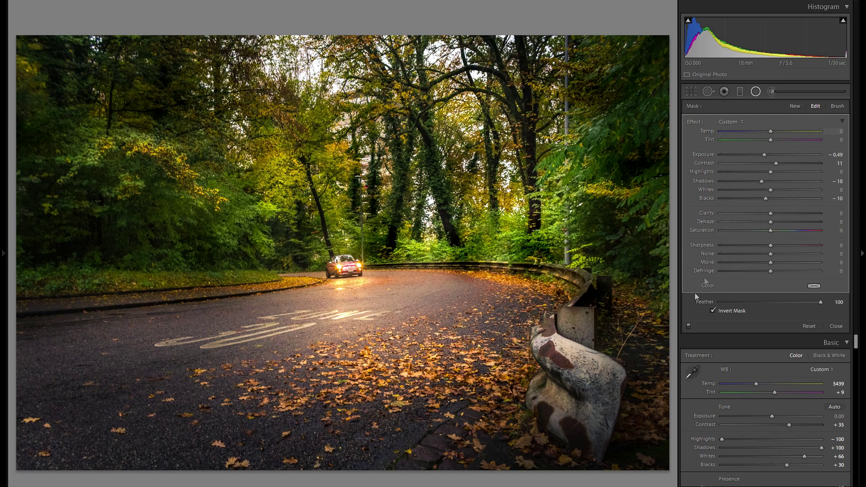
- Compare the photo with all radial filters disabled and enabled, leaving them enabled, and close the Radial Filter tool
{"action": "left_click", "coordinate": [689, 326]}
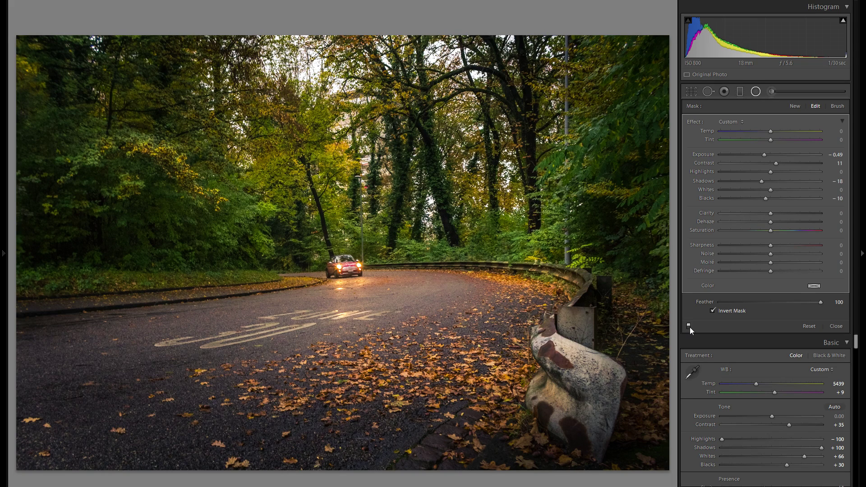
{"action": "left_click", "coordinate": [689, 326]}
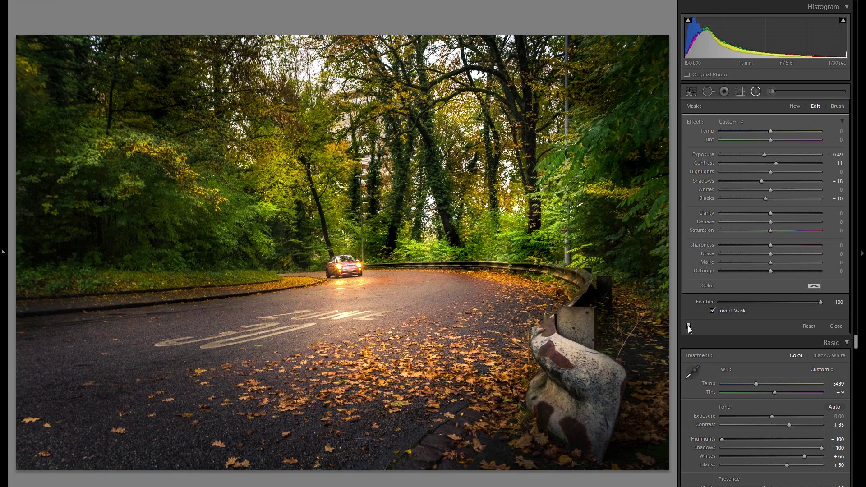
{"action": "left_click", "coordinate": [688, 326]}
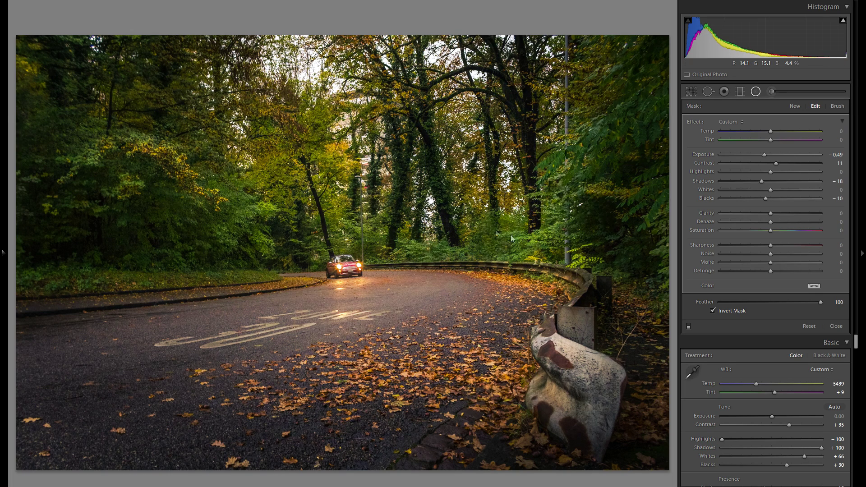
{"action": "left_click", "coordinate": [689, 326]}
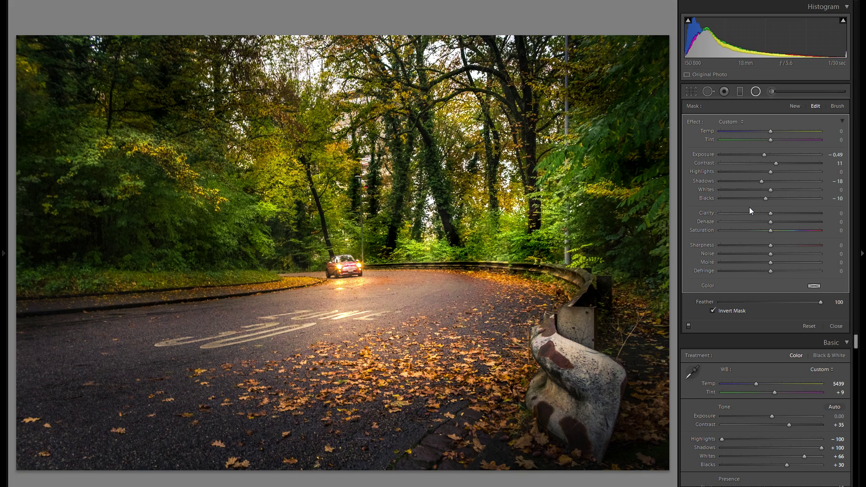
{"action": "left_click", "coordinate": [690, 326]}
{"action": "left_click", "coordinate": [689, 326]}
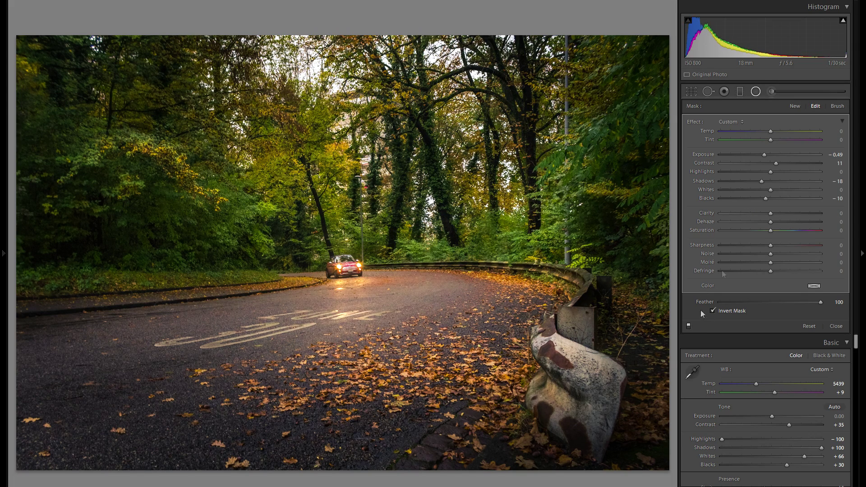
{"action": "left_click", "coordinate": [757, 91]}
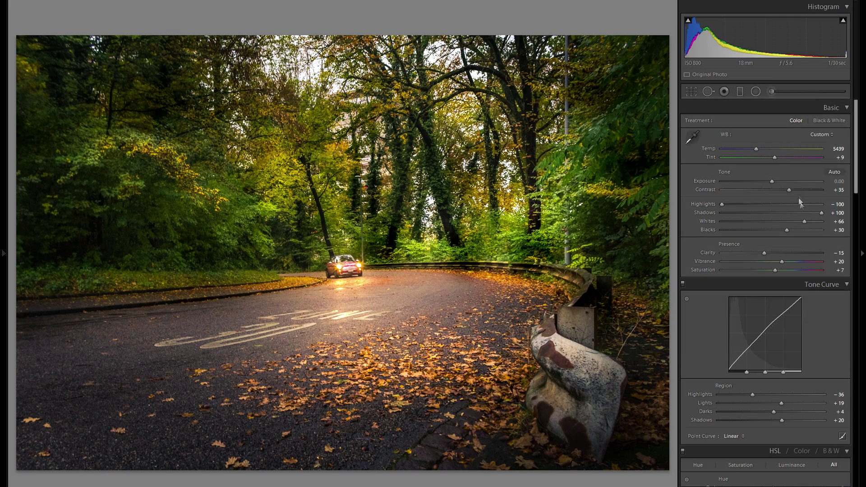
- Set the photo's global Exposure to -0.25 and the tone curve's Shadows to +35
{"action": "scroll", "coordinate": [778, 221], "scroll_direction": "down", "scroll_amount": 10}
{"action": "scroll", "coordinate": [778, 221], "scroll_direction": "up", "scroll_amount": 10}
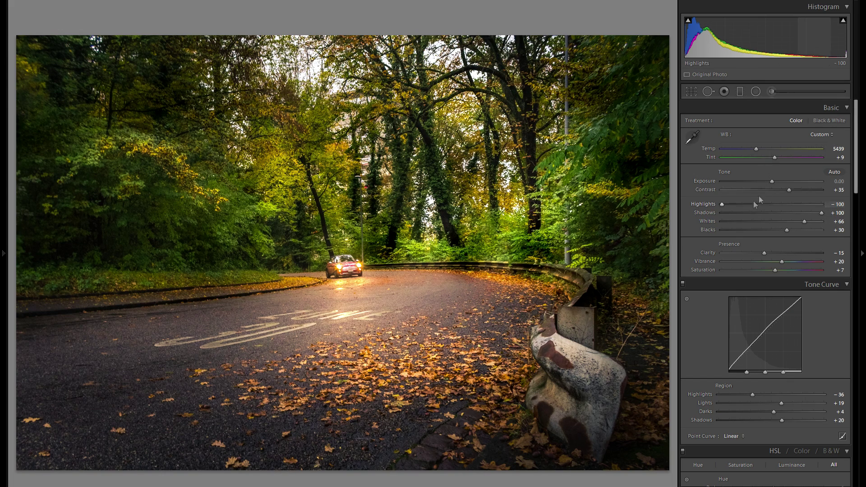
{"action": "left_click_drag", "start_coordinate": [772, 181], "coordinate": [767, 181]}
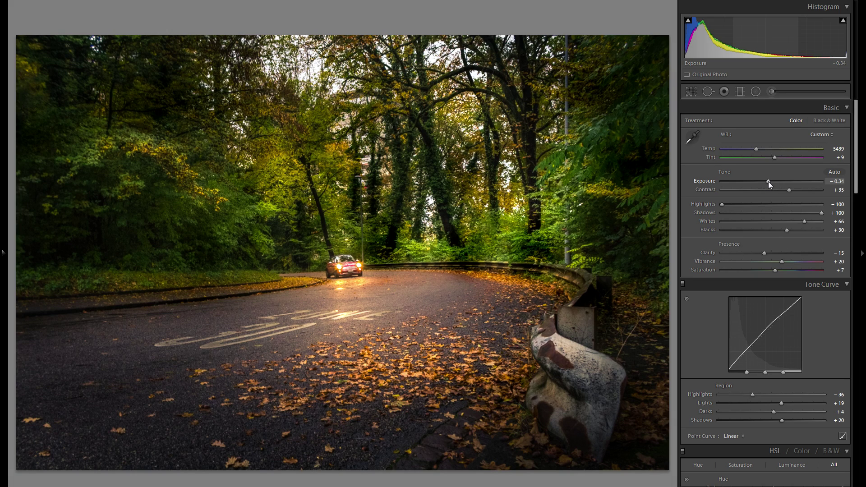
{"action": "left_click_drag", "start_coordinate": [769, 181], "coordinate": [770, 182]}
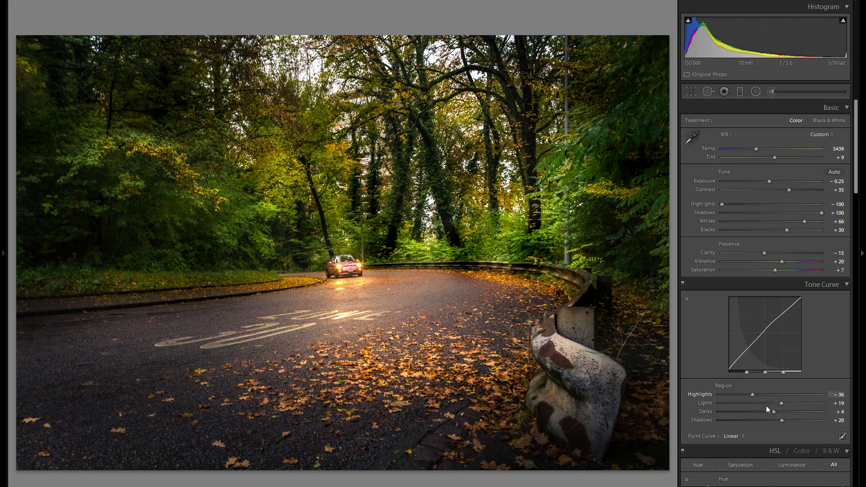
{"action": "left_click_drag", "start_coordinate": [783, 421], "coordinate": [790, 422]}
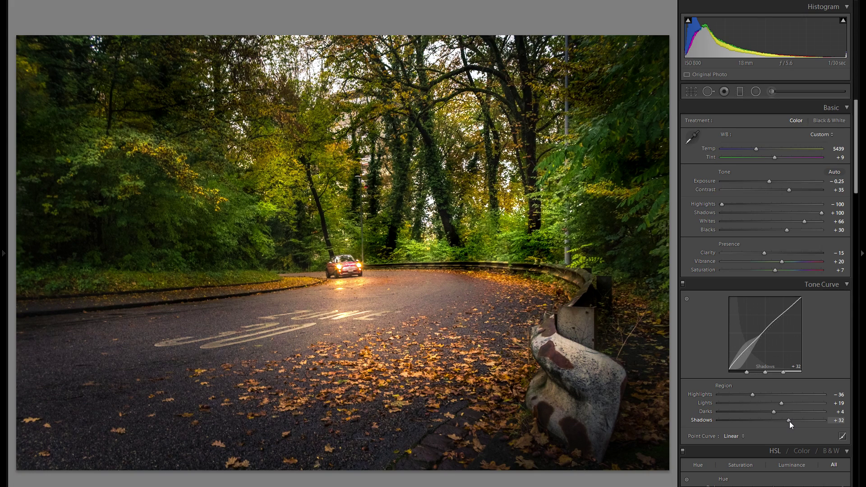
{"action": "left_click_drag", "start_coordinate": [789, 422], "coordinate": [791, 422]}
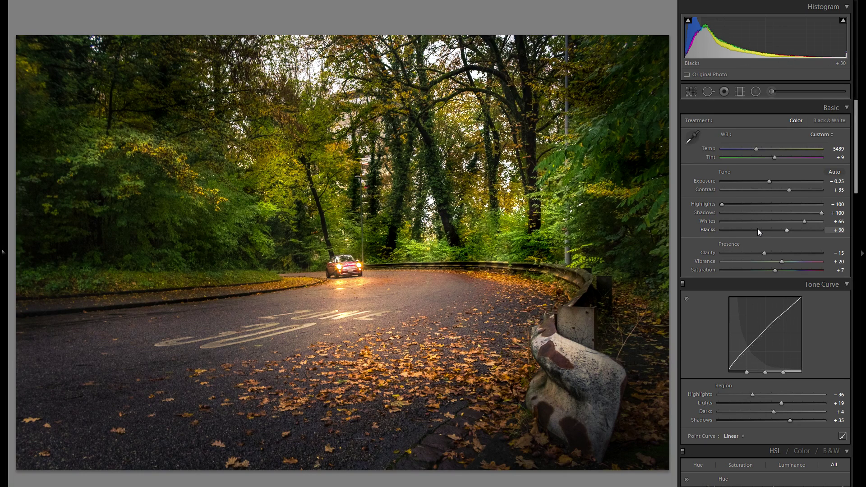
{"action": "scroll", "coordinate": [740, 227], "scroll_direction": "down", "scroll_amount": 15}
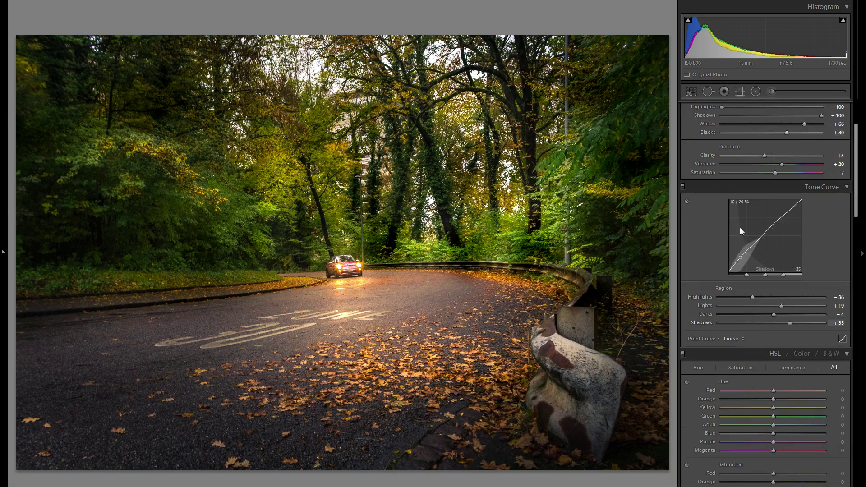
{"action": "scroll", "coordinate": [740, 228], "scroll_direction": "up", "scroll_amount": 10}
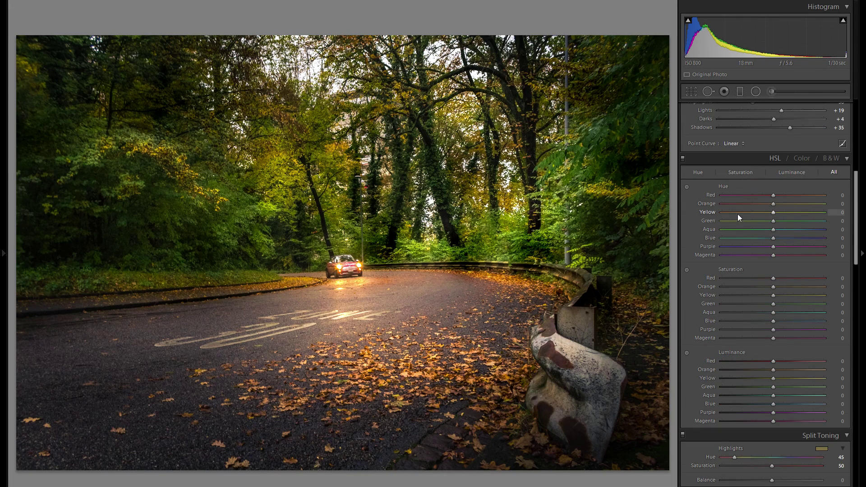
{"action": "scroll", "coordinate": [743, 246], "scroll_direction": "down", "scroll_amount": 8}
{"action": "scroll", "coordinate": [745, 250], "scroll_direction": "up", "scroll_amount": 12}
{"action": "scroll", "coordinate": [744, 251], "scroll_direction": "up", "scroll_amount": 3}
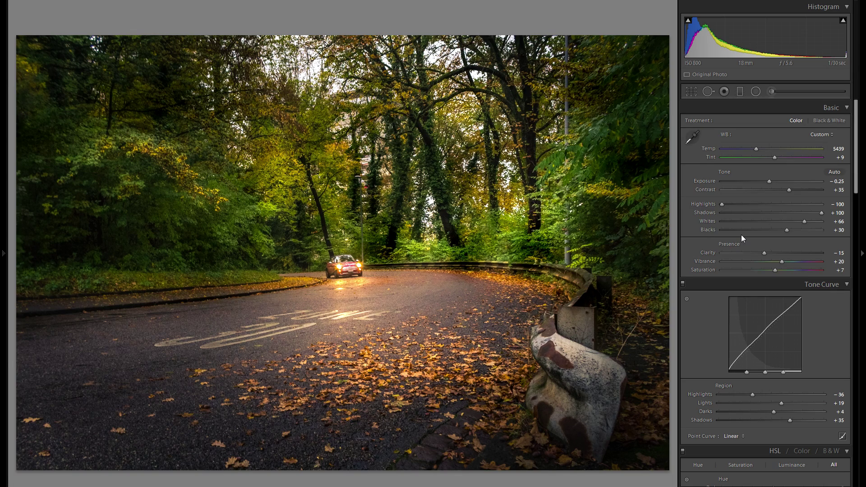
- Compare the earliest Shadows +100 history state with the latest Shadow Tones state, finishing on the latest state
{"action": "left_click", "coordinate": [2, 244]}
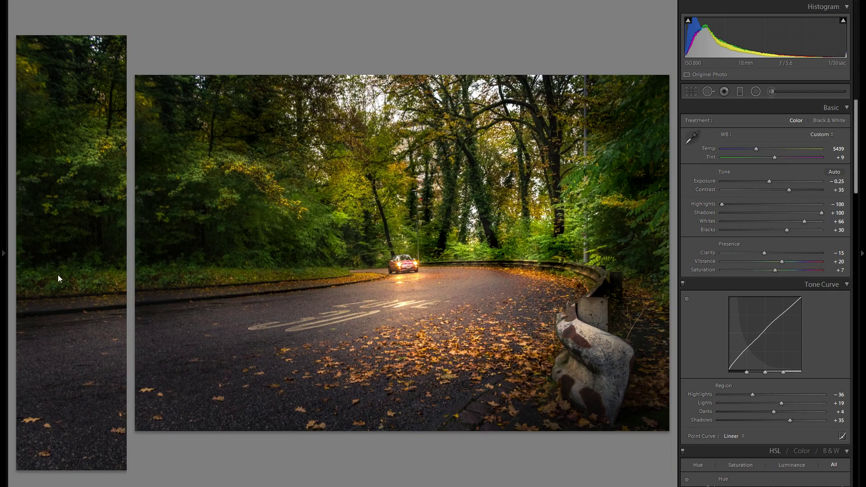
{"action": "scroll", "coordinate": [86, 289], "scroll_direction": "down", "scroll_amount": 6}
{"action": "scroll", "coordinate": [68, 429], "scroll_direction": "down", "scroll_amount": 10}
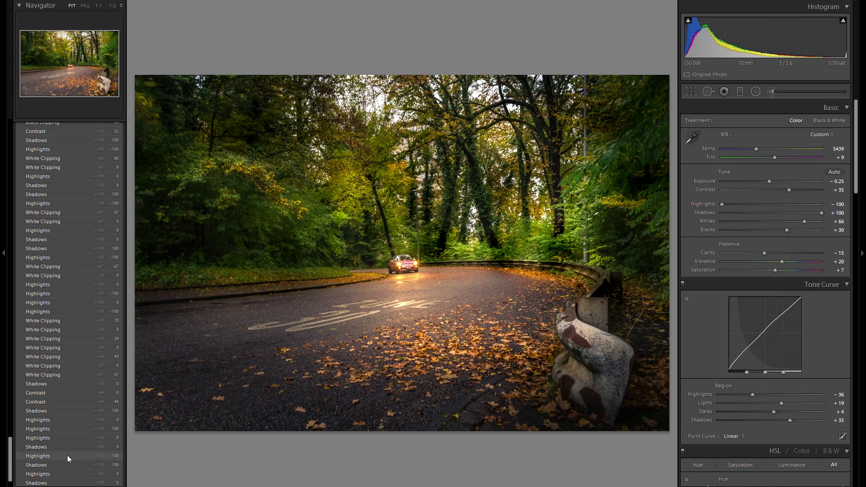
{"action": "left_click", "coordinate": [59, 463]}
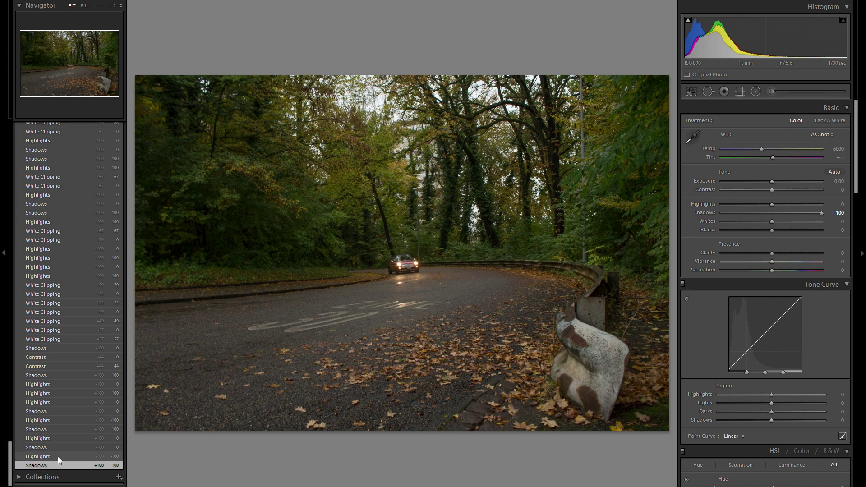
{"action": "scroll", "coordinate": [56, 323], "scroll_direction": "up", "scroll_amount": 20}
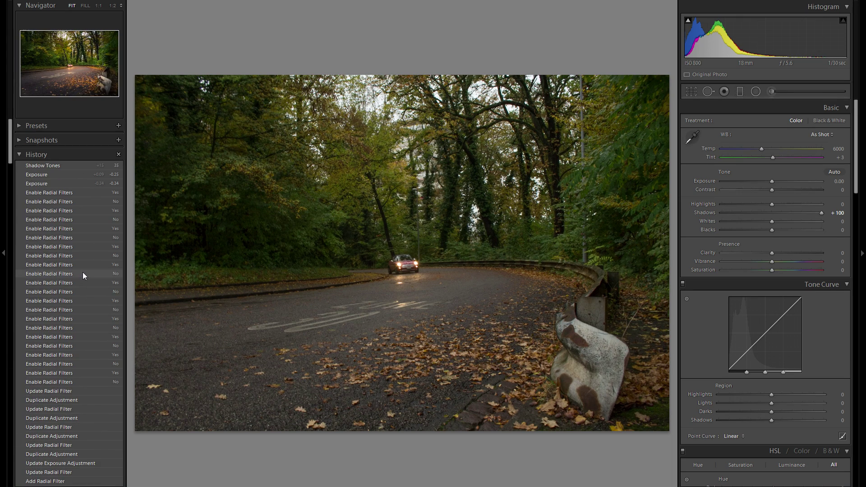
{"action": "left_click", "coordinate": [73, 168]}
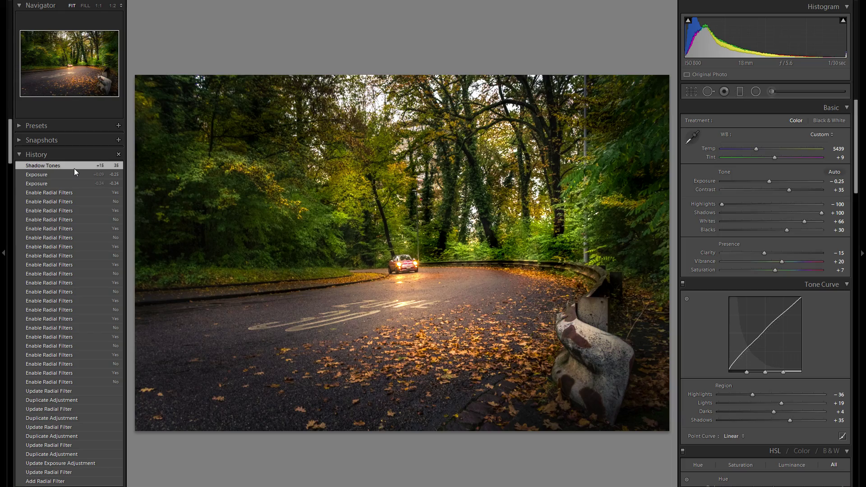
{"action": "left_click", "coordinate": [2, 248]}
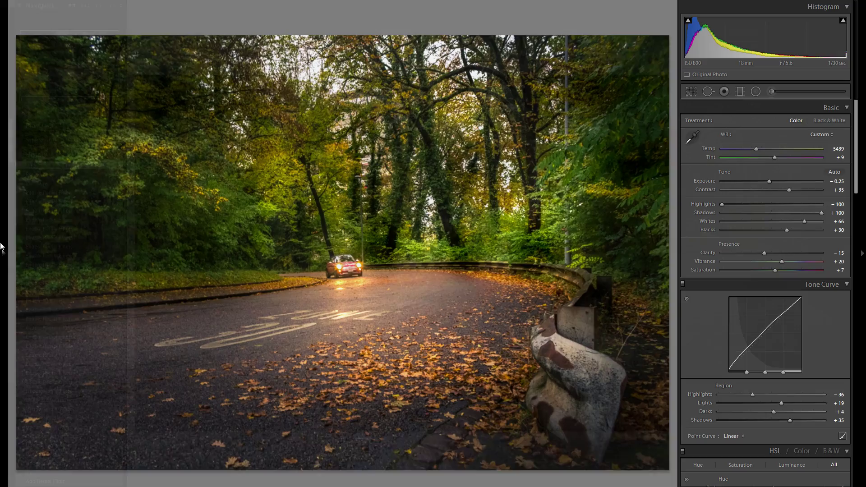